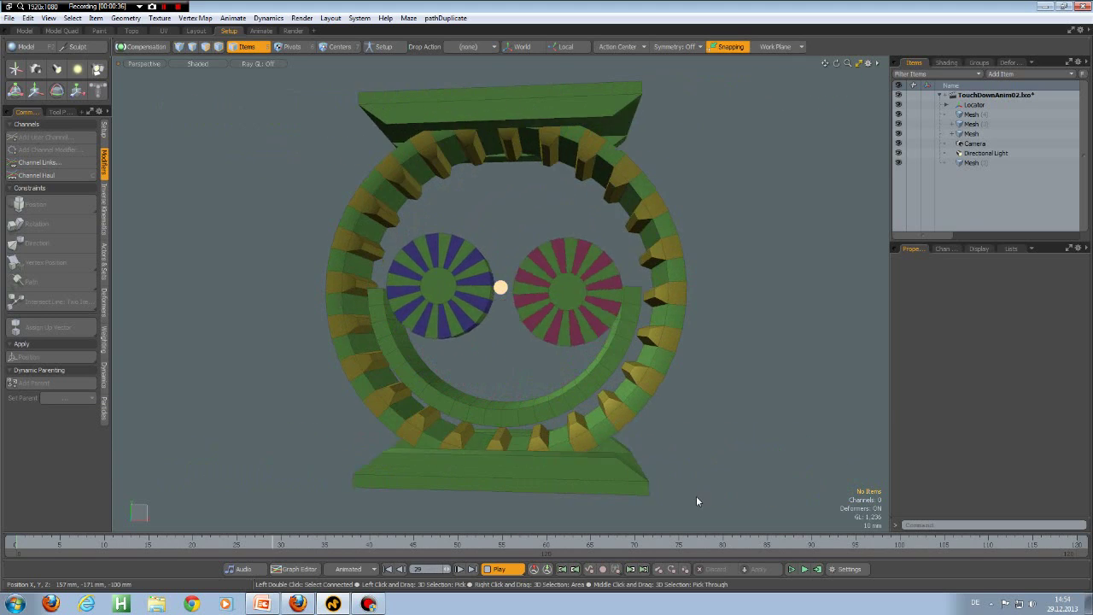
Stop the running animation playback and return to frame 0.
{"action": "left_click", "coordinate": [500, 569]}
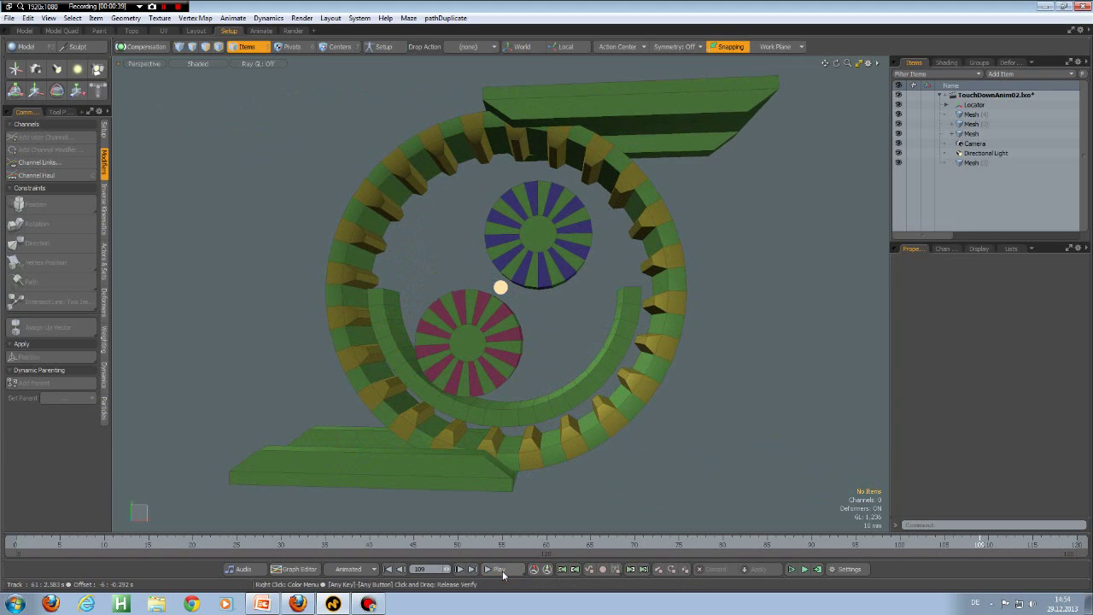
{"action": "left_click", "coordinate": [387, 570]}
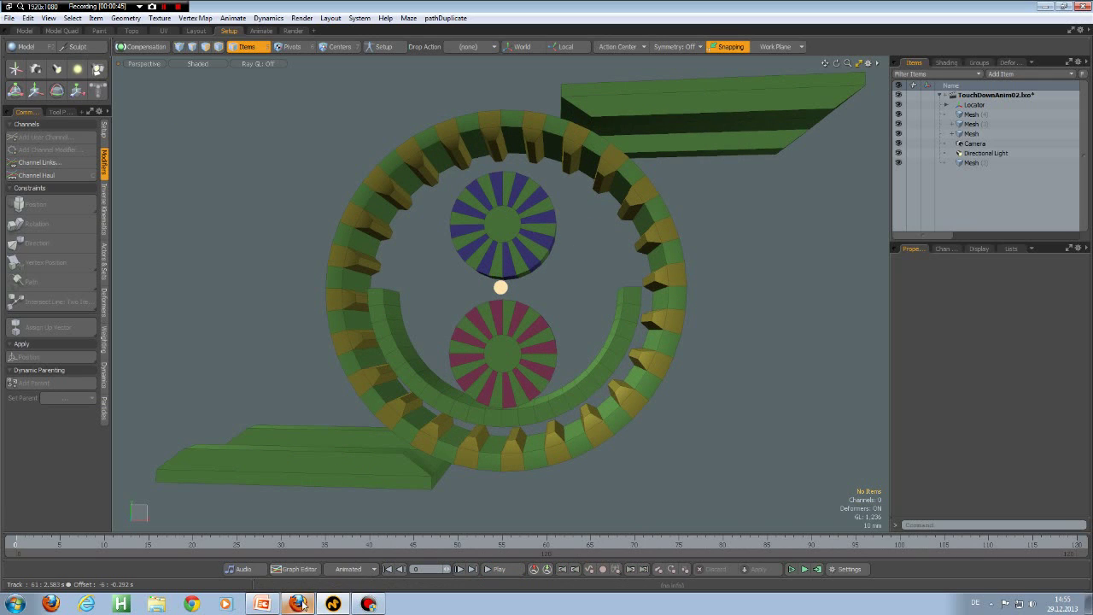
Switch to the modo help in Firefox and review the Expression Modifier page's inputs, built-in functions, binary operators and if/then/else operator.
{"action": "mouse_move", "coordinate": [299, 604]}
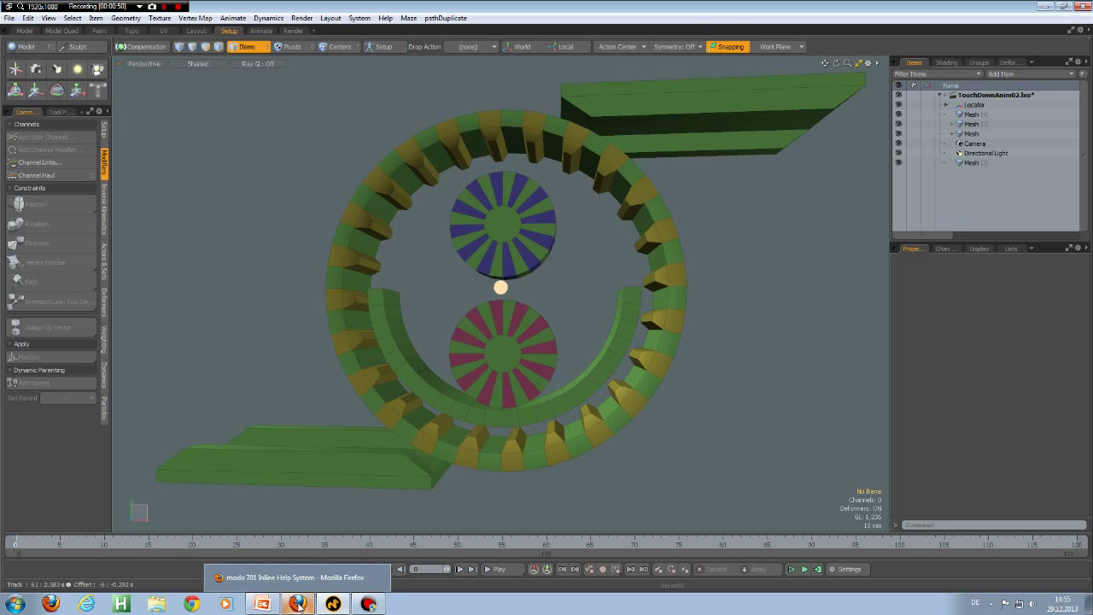
{"action": "left_click", "coordinate": [299, 605]}
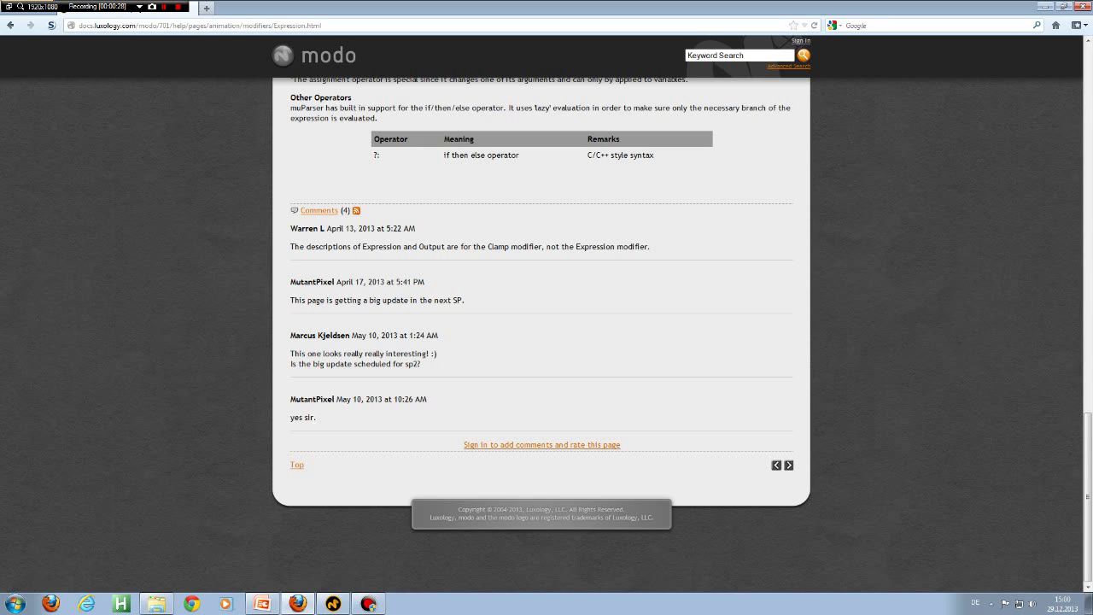
{"action": "left_click", "coordinate": [297, 464]}
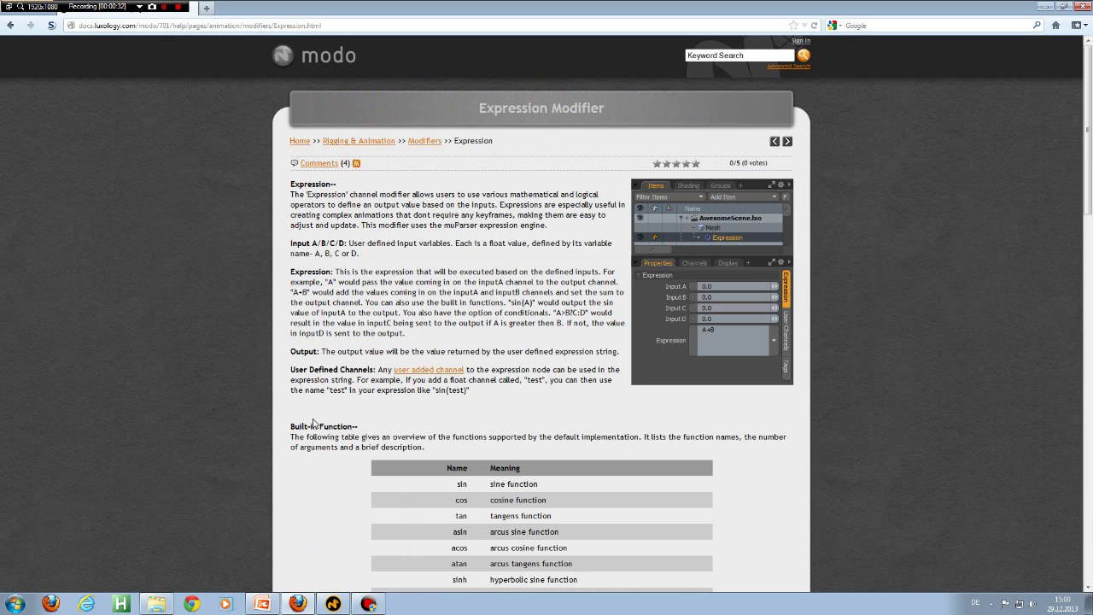
{"action": "scroll", "coordinate": [497, 258], "scroll_direction": "down", "scroll_amount": 5}
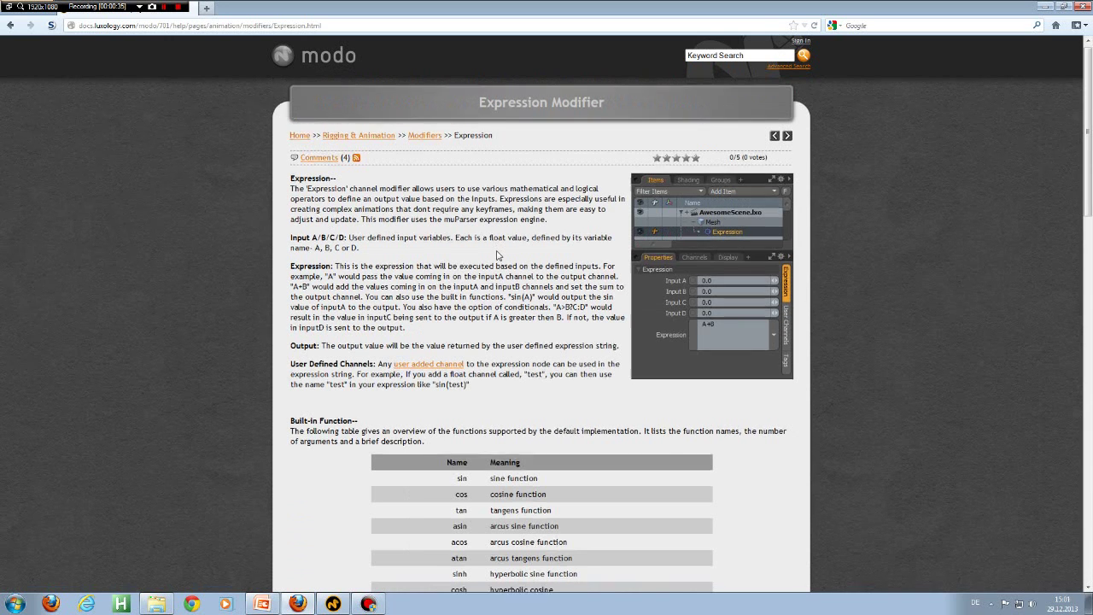
{"action": "scroll", "coordinate": [496, 258], "scroll_direction": "down", "scroll_amount": 2}
{"action": "scroll", "coordinate": [493, 258], "scroll_direction": "up", "scroll_amount": 4}
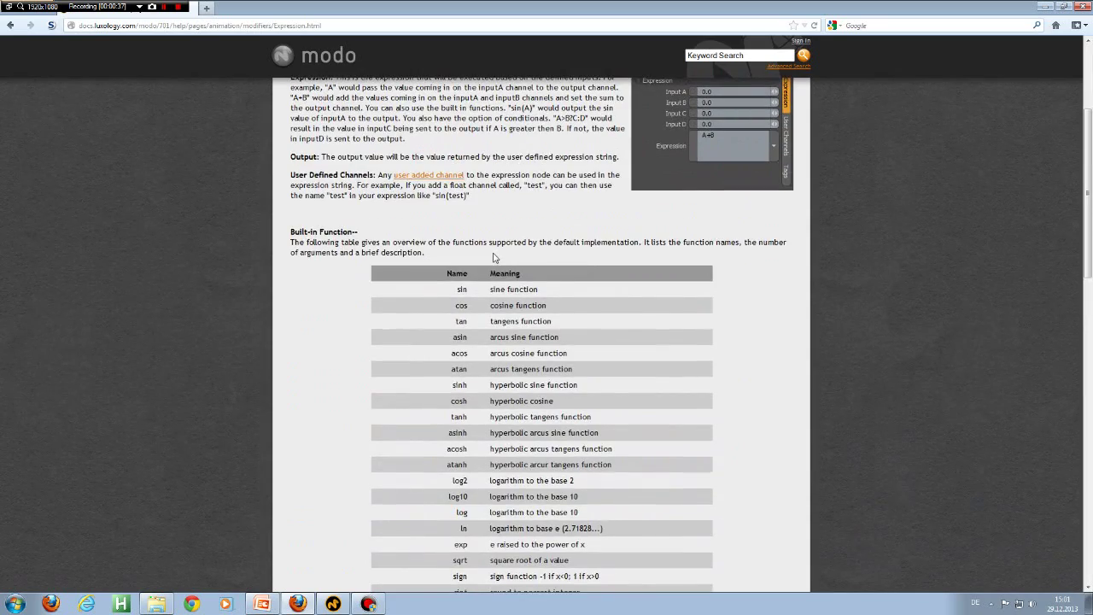
{"action": "scroll", "coordinate": [493, 258], "scroll_direction": "down", "scroll_amount": 10}
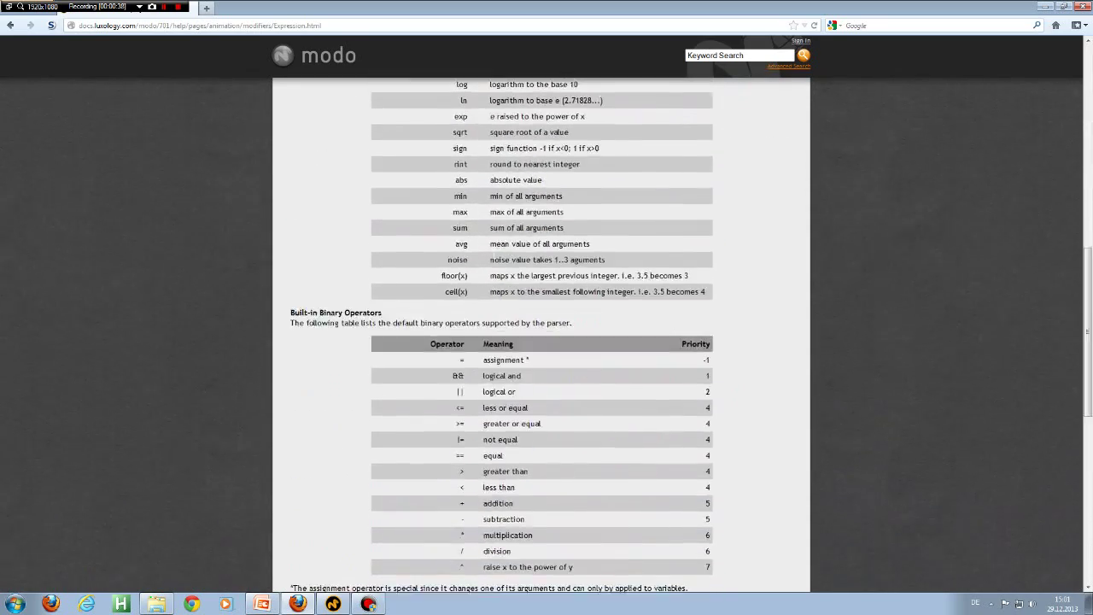
{"action": "scroll", "coordinate": [493, 252], "scroll_direction": "up", "scroll_amount": 10}
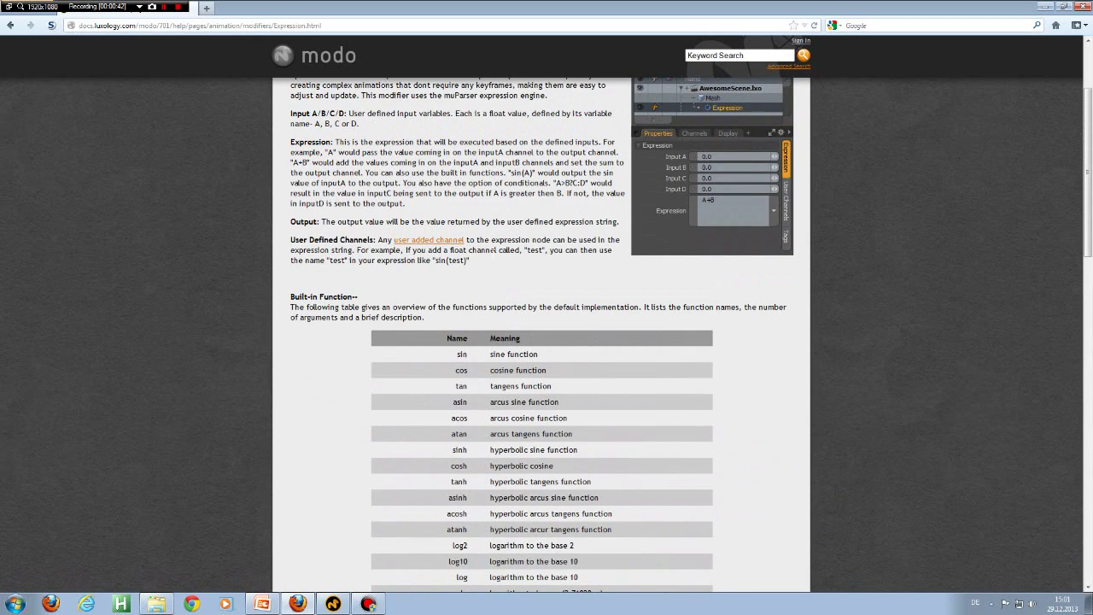
{"action": "scroll", "coordinate": [492, 258], "scroll_direction": "up", "scroll_amount": 3}
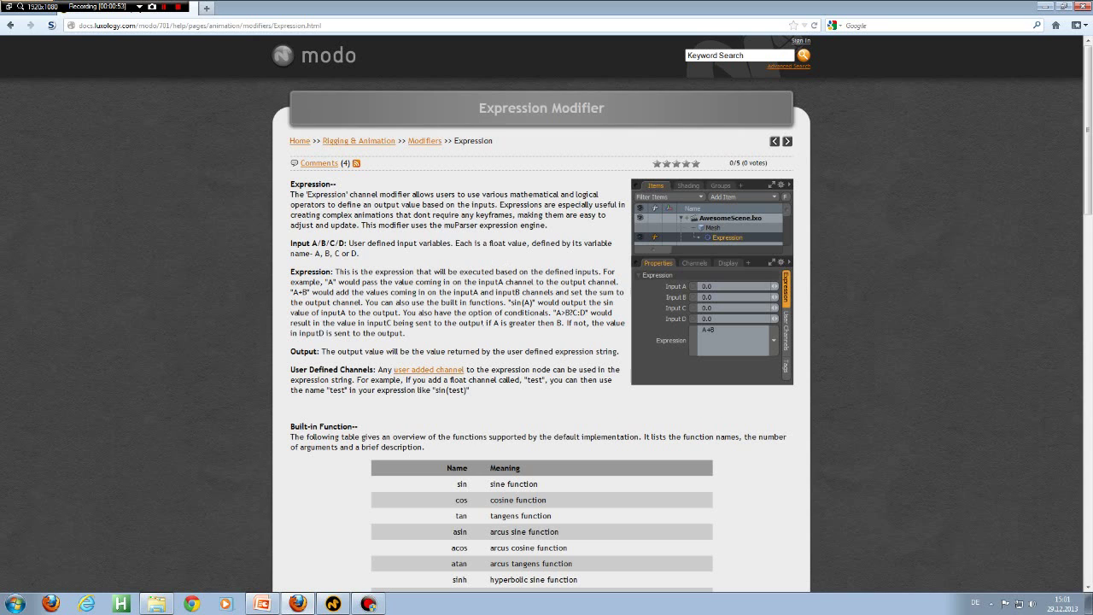
{"action": "scroll", "coordinate": [487, 334], "scroll_direction": "down", "scroll_amount": 6}
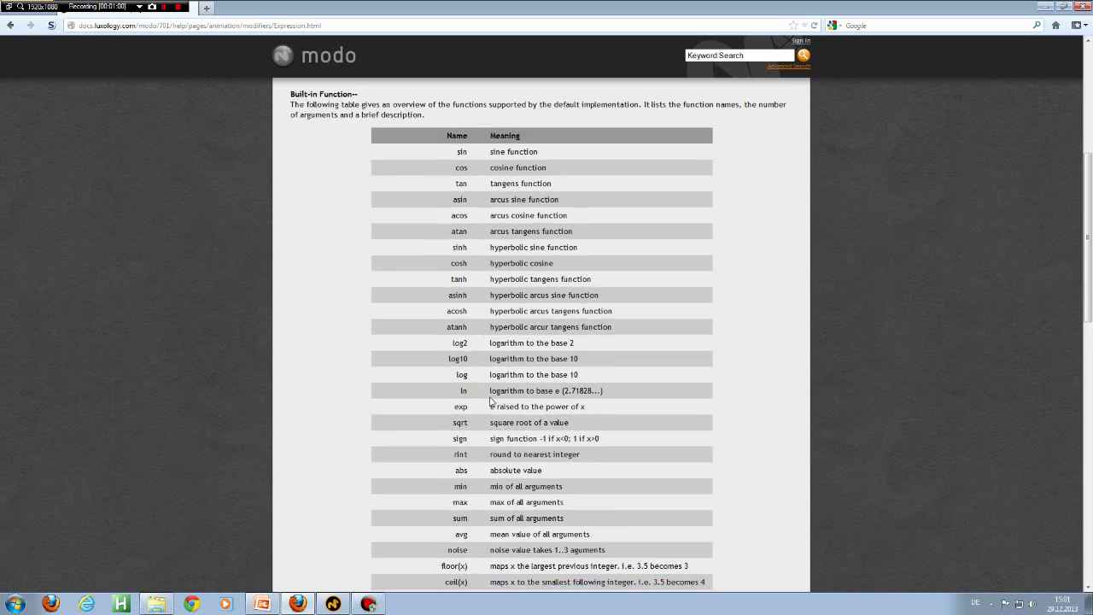
{"action": "scroll", "coordinate": [491, 402], "scroll_direction": "down", "scroll_amount": 3}
{"action": "scroll", "coordinate": [491, 401], "scroll_direction": "down", "scroll_amount": 5}
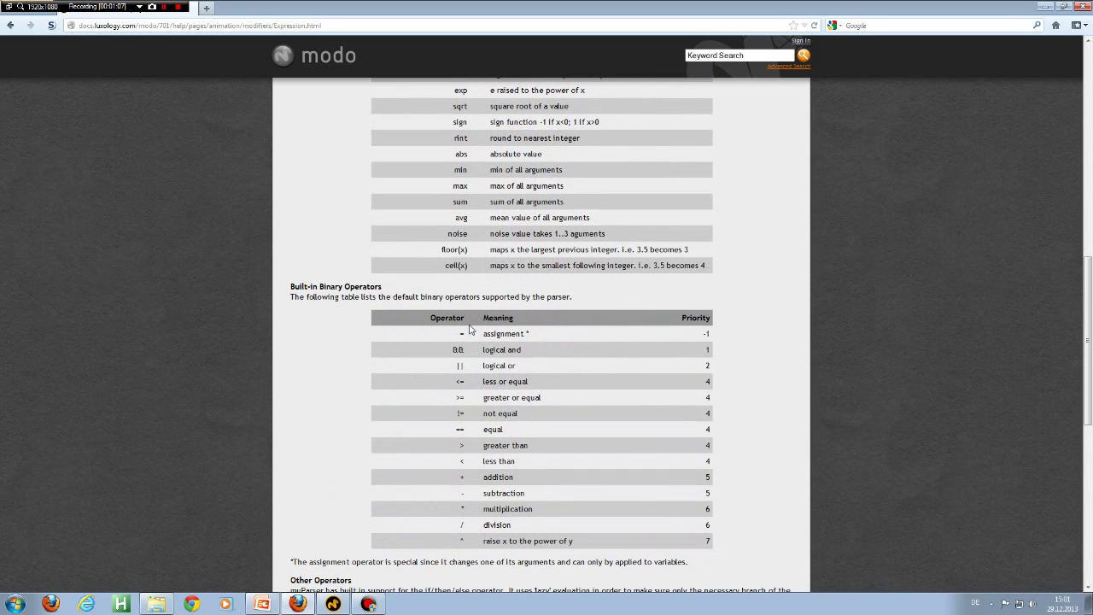
{"action": "scroll", "coordinate": [469, 330], "scroll_direction": "down", "scroll_amount": 3}
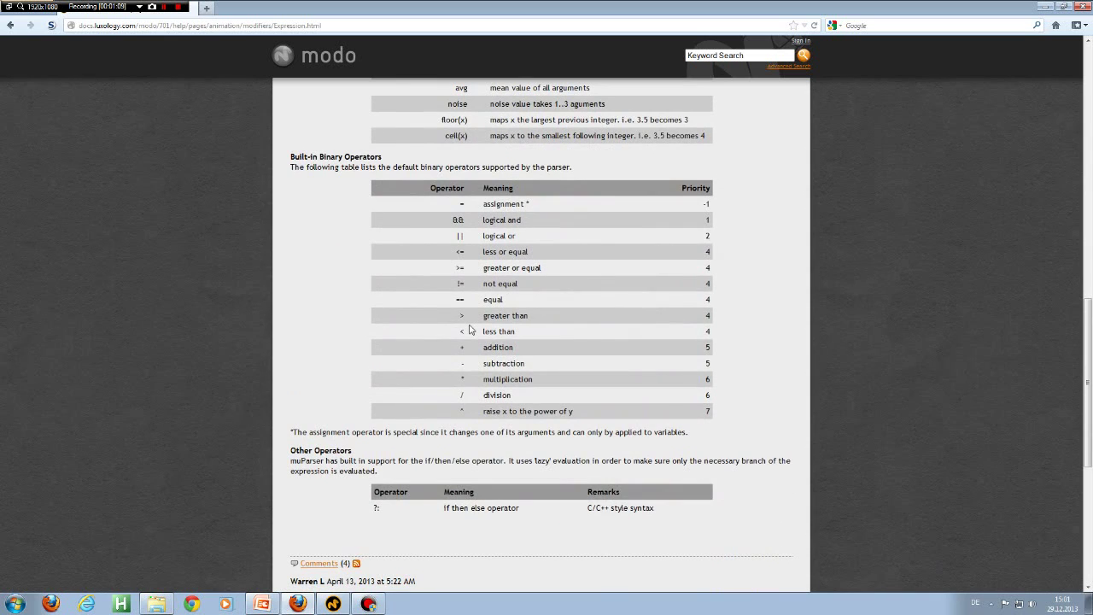
{"action": "scroll", "coordinate": [469, 330], "scroll_direction": "down", "scroll_amount": 5}
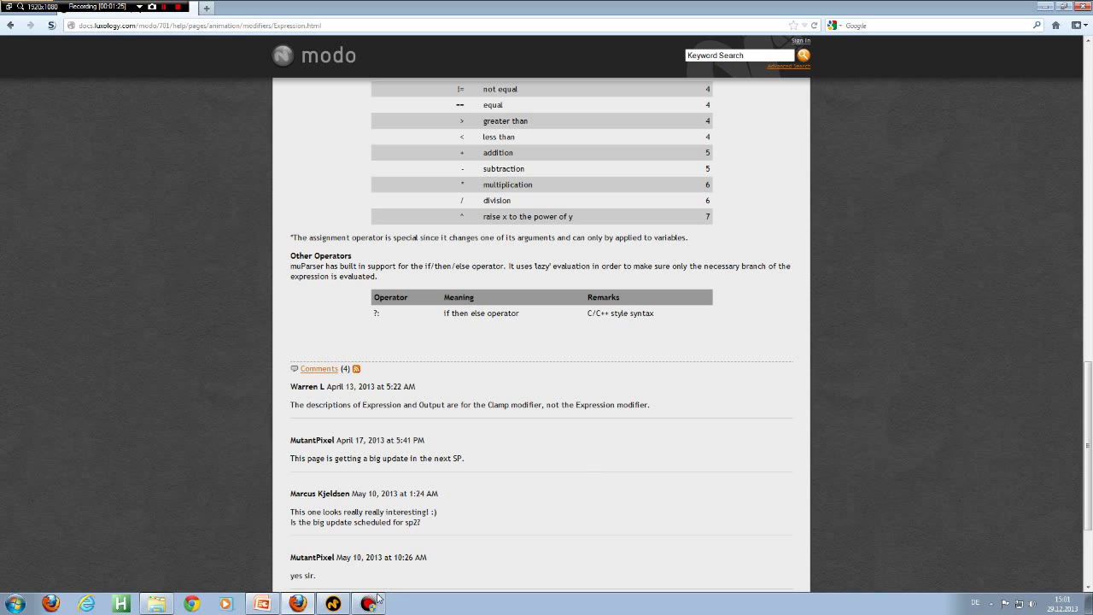
Switch back to modo, select the central locator and inspect its Z rotation at frames 23 and 24.
{"action": "mouse_move", "coordinate": [335, 606]}
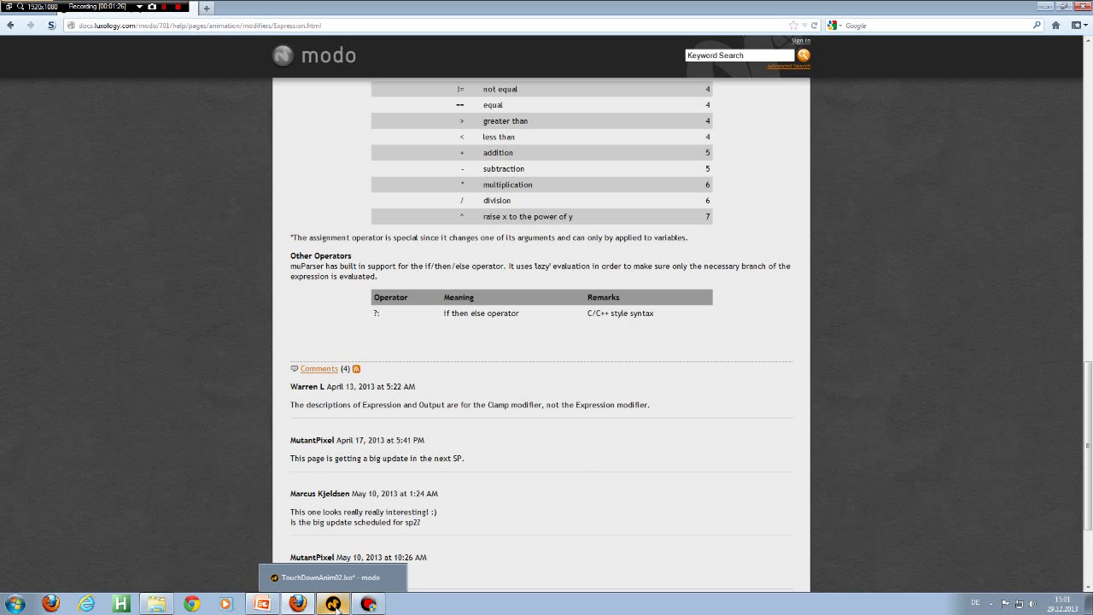
{"action": "left_click", "coordinate": [334, 603]}
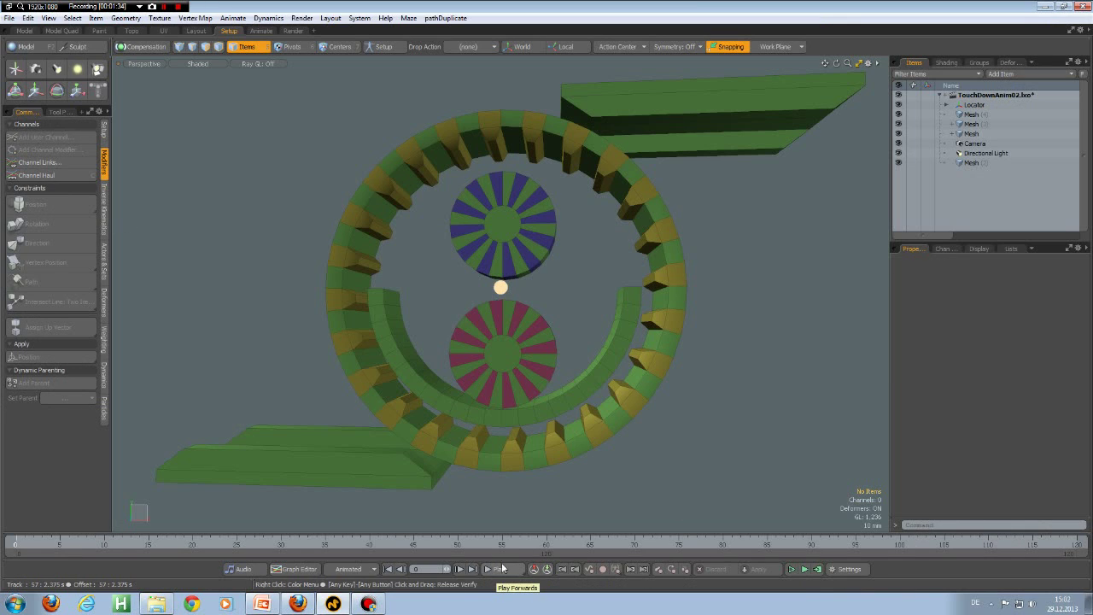
{"action": "left_click", "coordinate": [501, 287]}
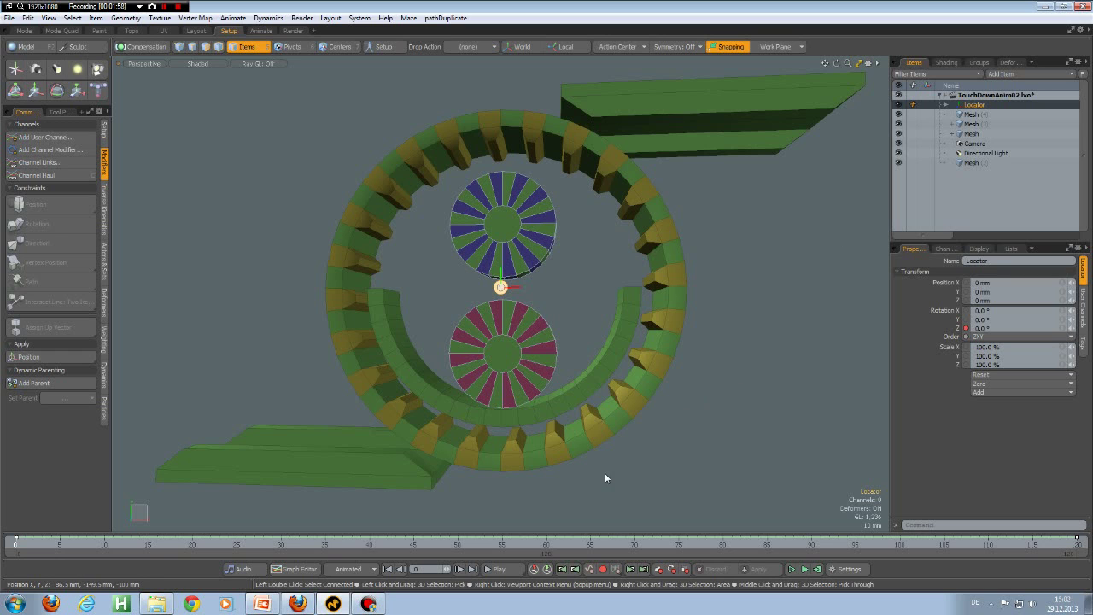
{"action": "left_click", "coordinate": [219, 541]}
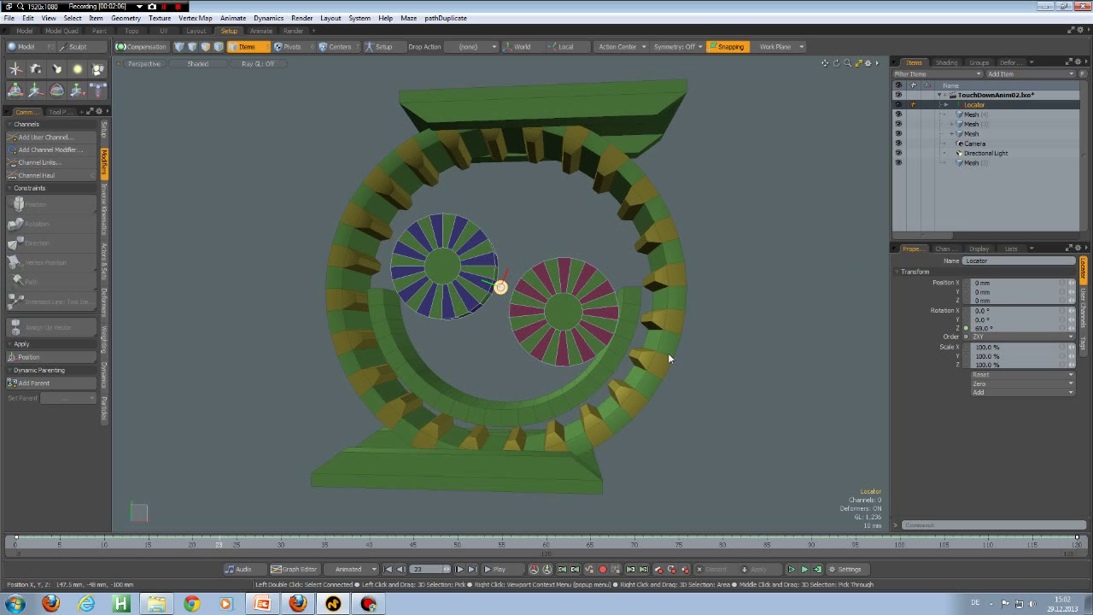
{"action": "left_click", "coordinate": [459, 569]}
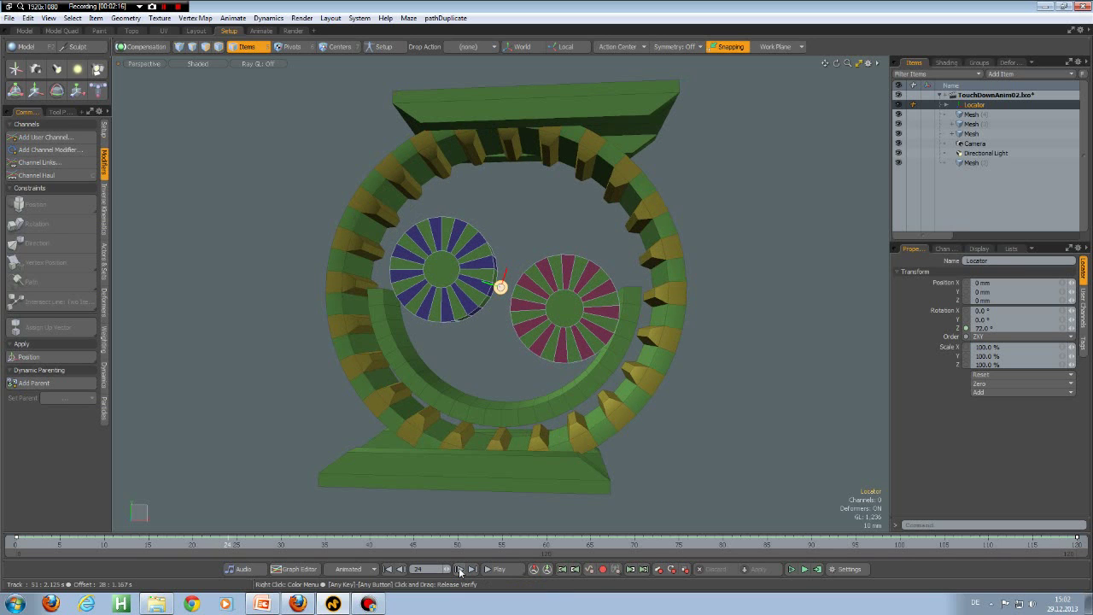
Check the scene's frame range and frame rate in the time settings, then clear the locator selection.
{"action": "left_click", "coordinate": [850, 570]}
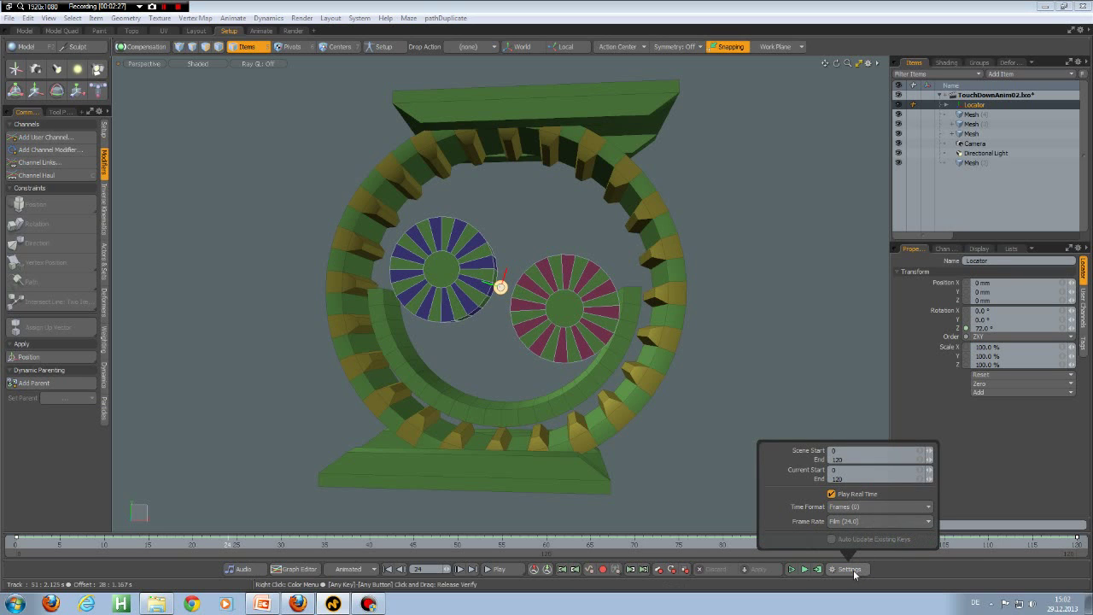
{"action": "left_click", "coordinate": [826, 393]}
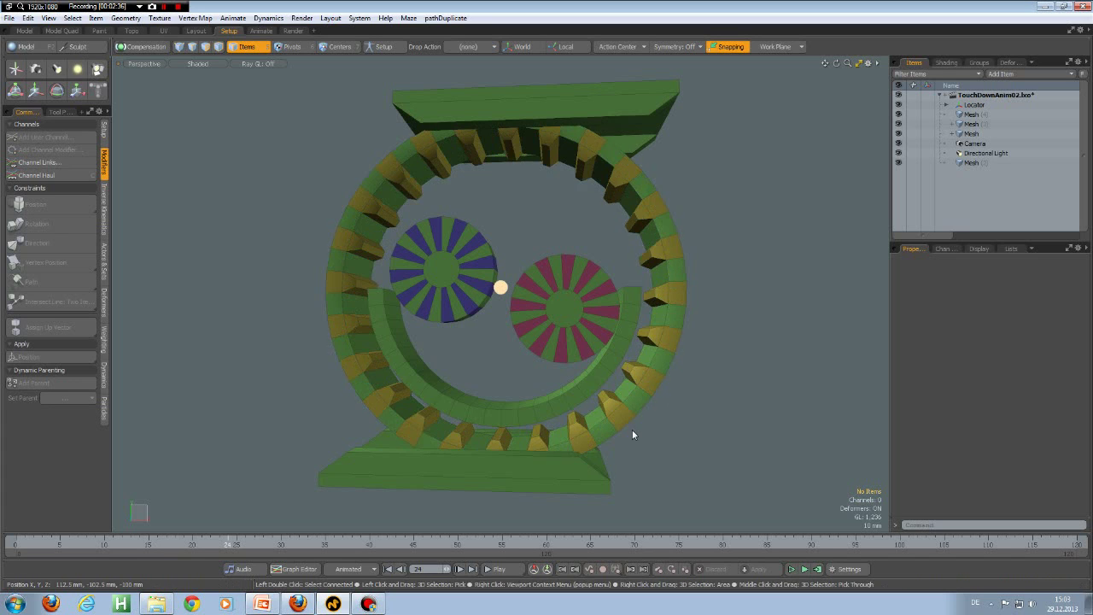
Go to frame 46 and advance to frame 48 to examine how the toothed ring moves.
{"action": "left_click", "coordinate": [425, 544]}
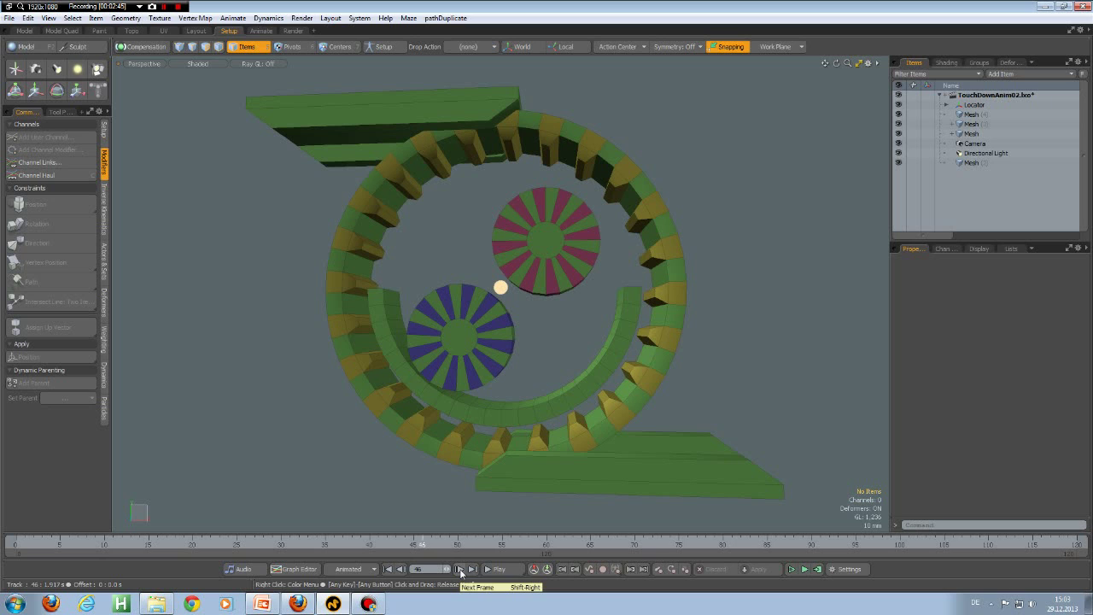
{"action": "left_click", "coordinate": [459, 569]}
{"action": "left_click", "coordinate": [460, 569]}
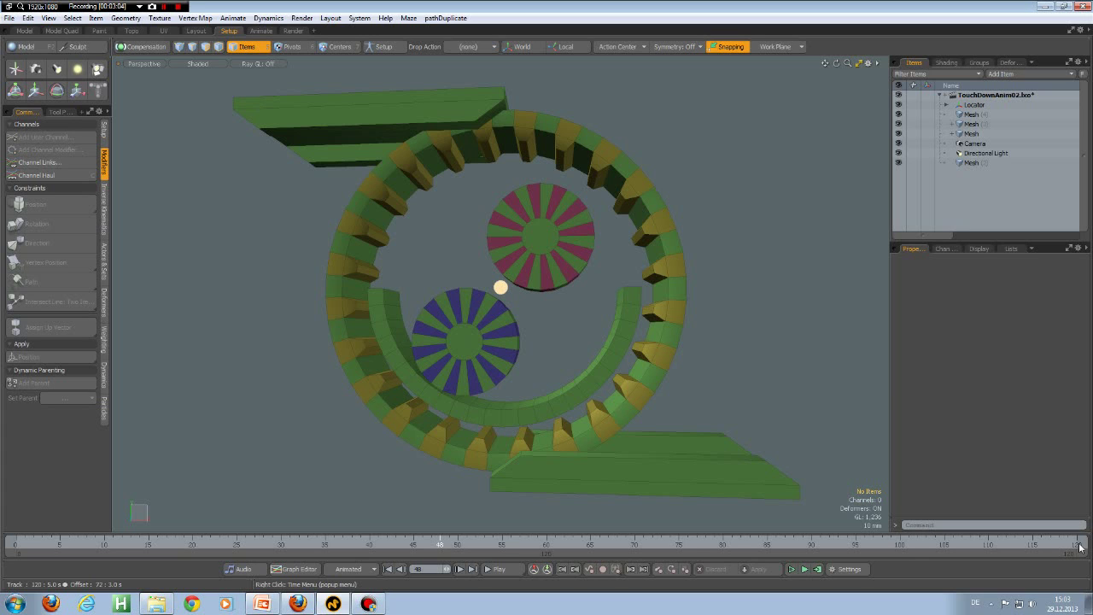
Go to frame 28 and advance frame by frame to frame 42 to compare the ring, wheels and sliding blocks.
{"action": "left_click", "coordinate": [263, 541]}
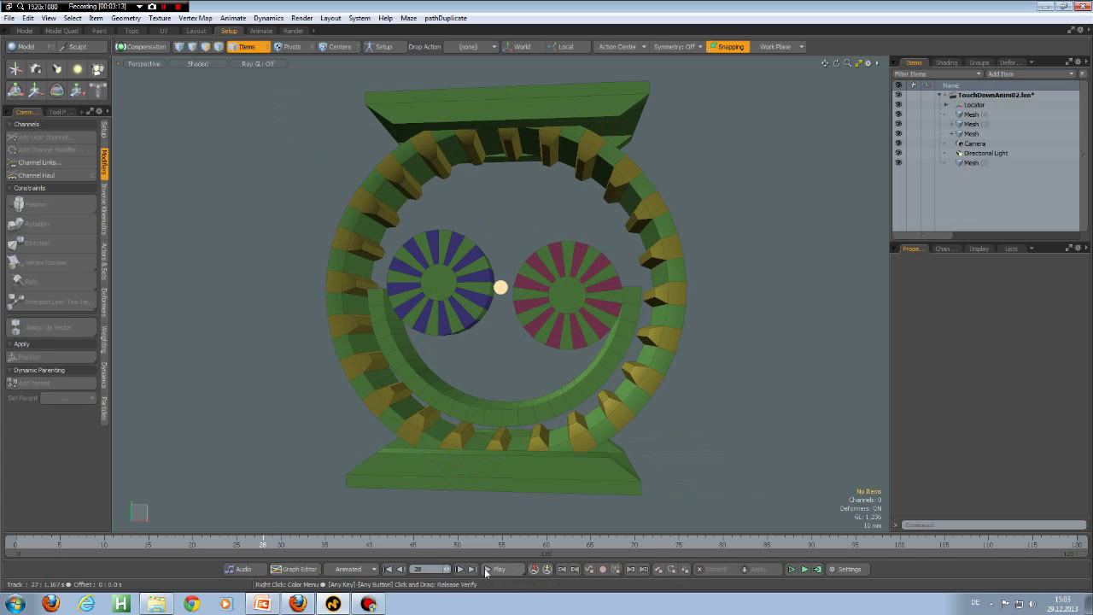
{"action": "left_click", "coordinate": [461, 574]}
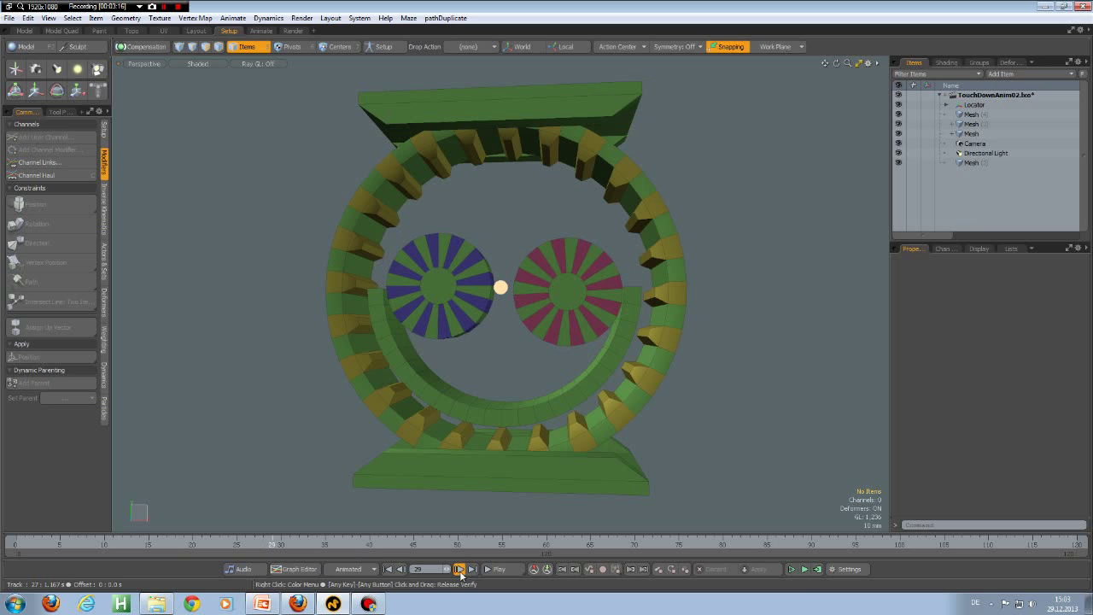
{"action": "left_click", "coordinate": [461, 569]}
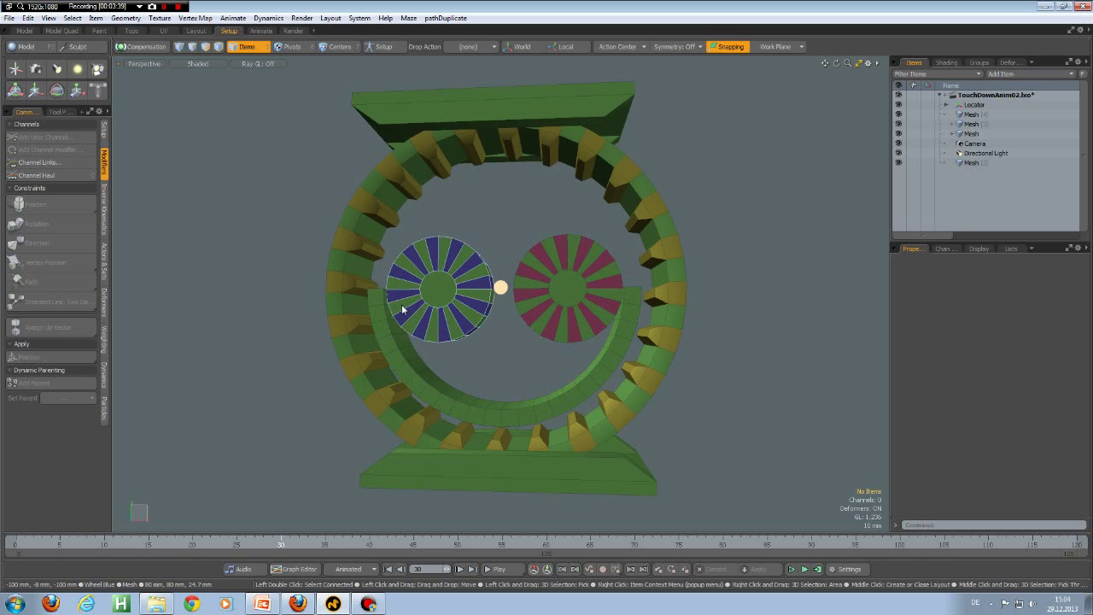
{"action": "left_click", "coordinate": [460, 570]}
{"action": "left_click", "coordinate": [460, 570]}
{"action": "left_click", "coordinate": [459, 570]}
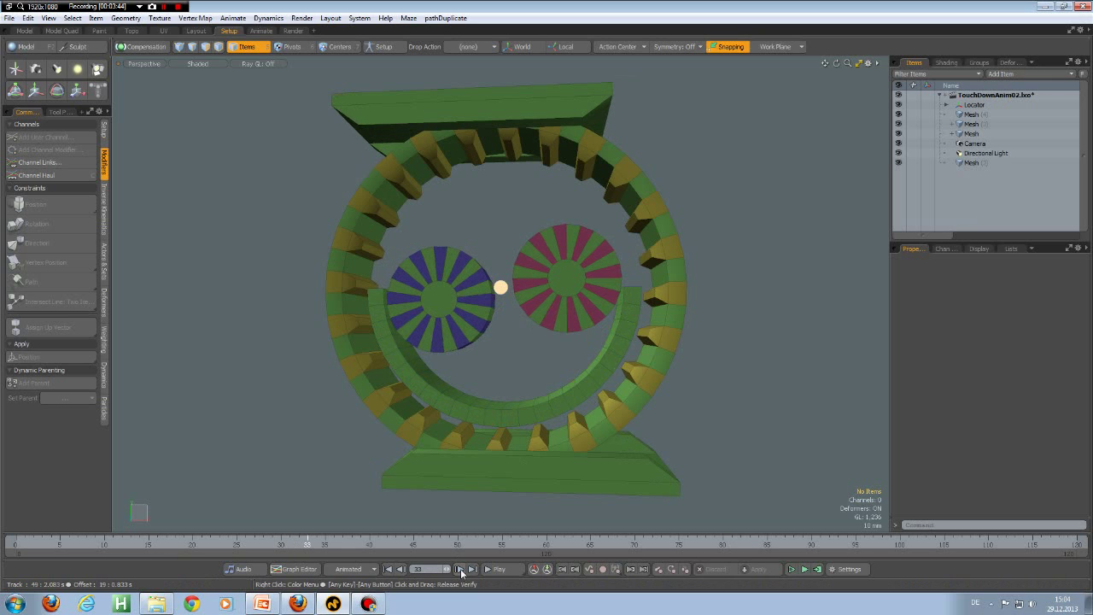
{"action": "left_click", "coordinate": [459, 570]}
{"action": "left_click", "coordinate": [460, 570]}
{"action": "left_click", "coordinate": [460, 570]}
{"action": "left_click", "coordinate": [459, 570]}
{"action": "left_click", "coordinate": [460, 569]}
{"action": "left_click", "coordinate": [459, 570]}
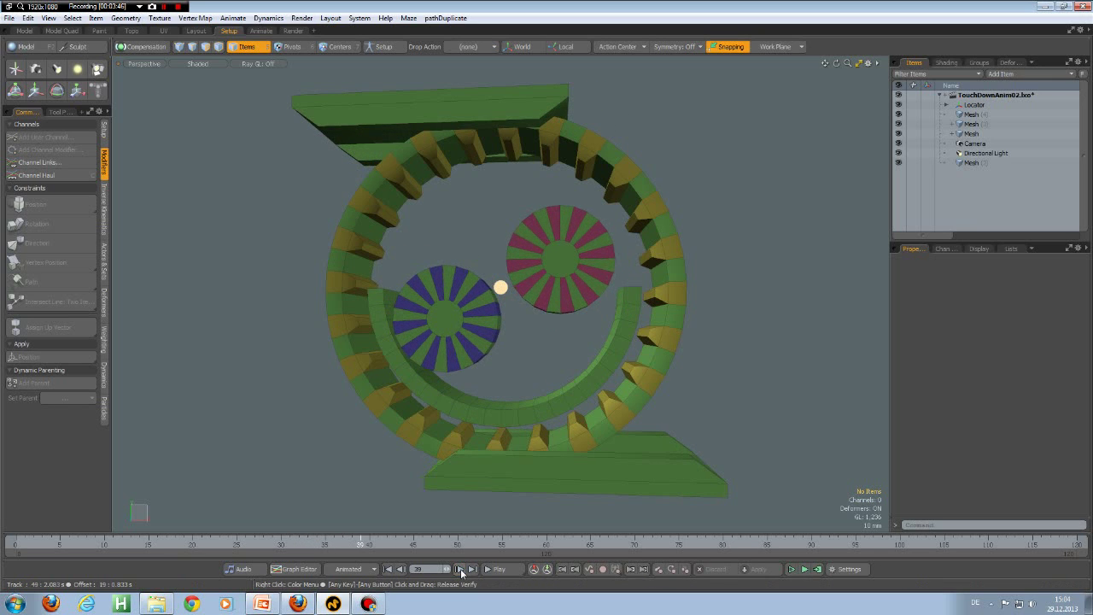
{"action": "left_click", "coordinate": [460, 570]}
{"action": "left_click", "coordinate": [459, 570]}
{"action": "left_click", "coordinate": [460, 569]}
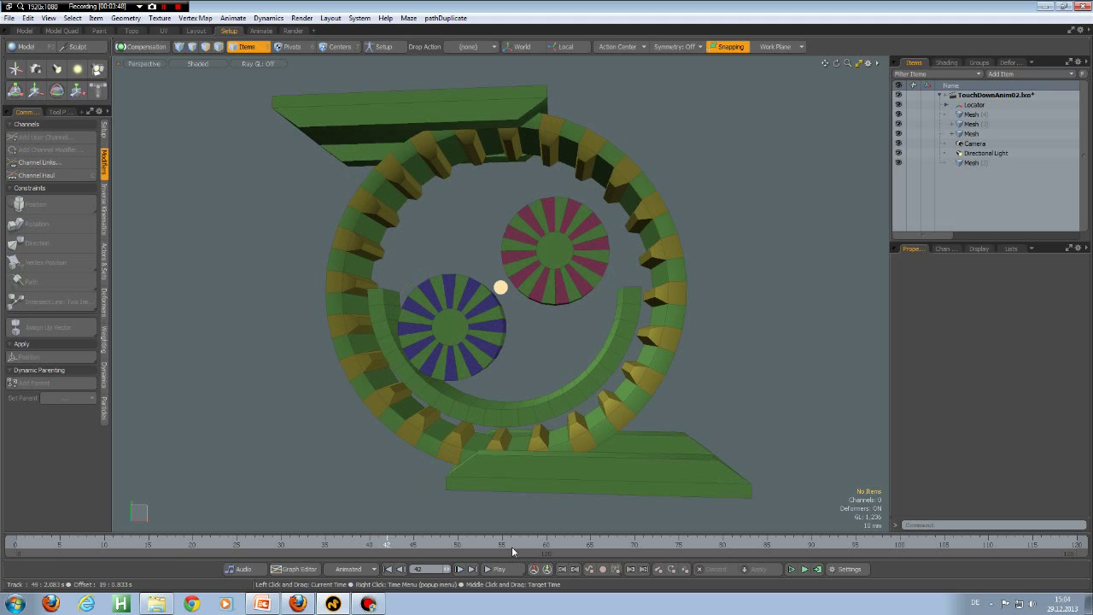
Go to frame 59 and advance frame by frame to frame 69 to examine the mechanism's reversing motion.
{"action": "left_click", "coordinate": [540, 543]}
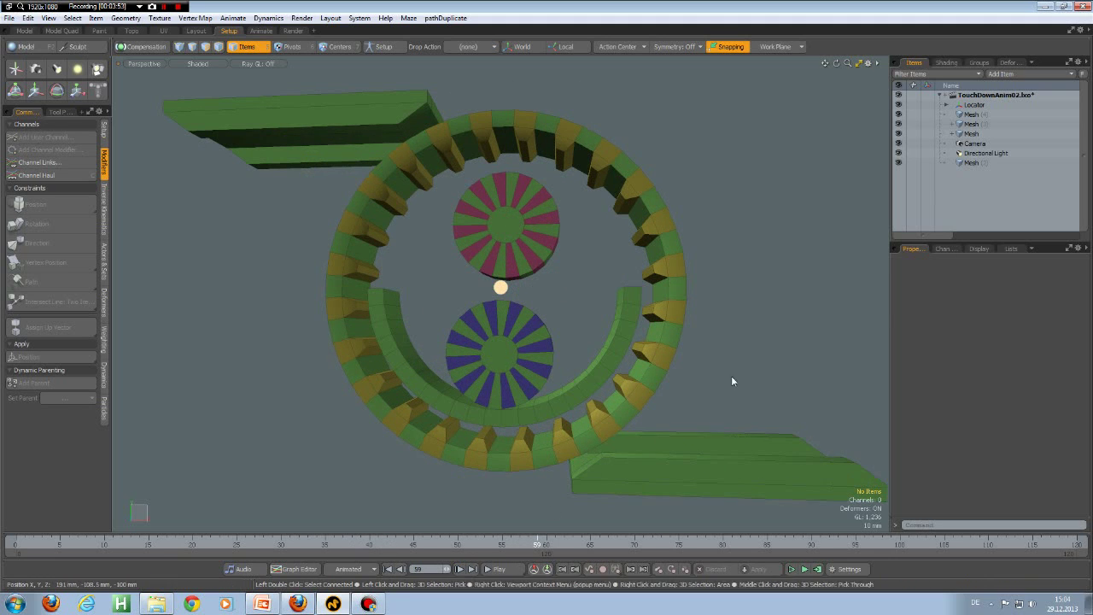
{"action": "left_click", "coordinate": [459, 568]}
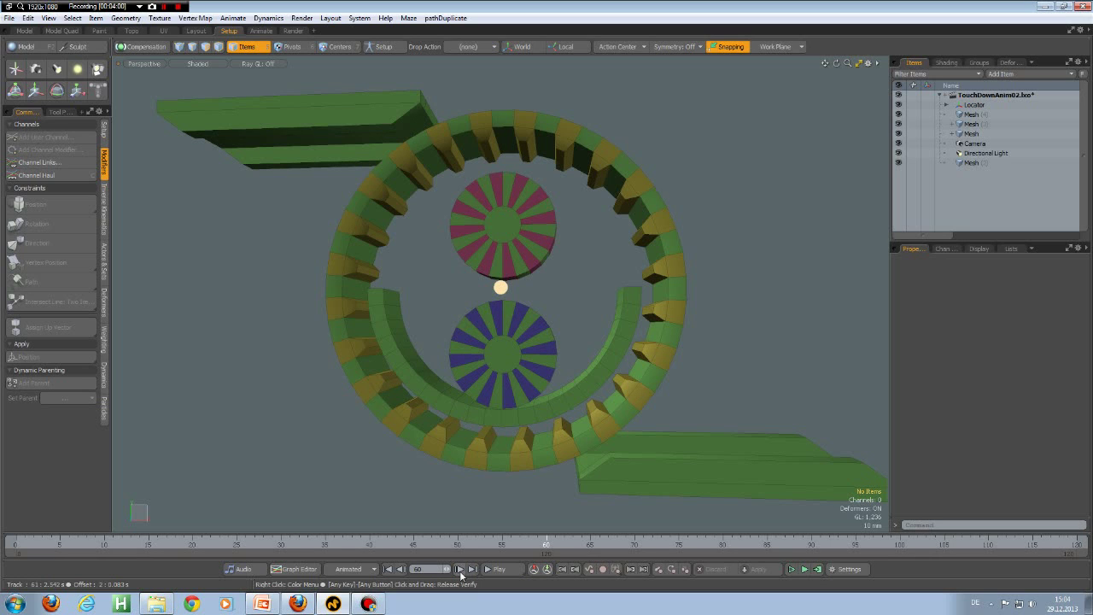
{"action": "left_click", "coordinate": [459, 569]}
{"action": "left_click", "coordinate": [459, 568]}
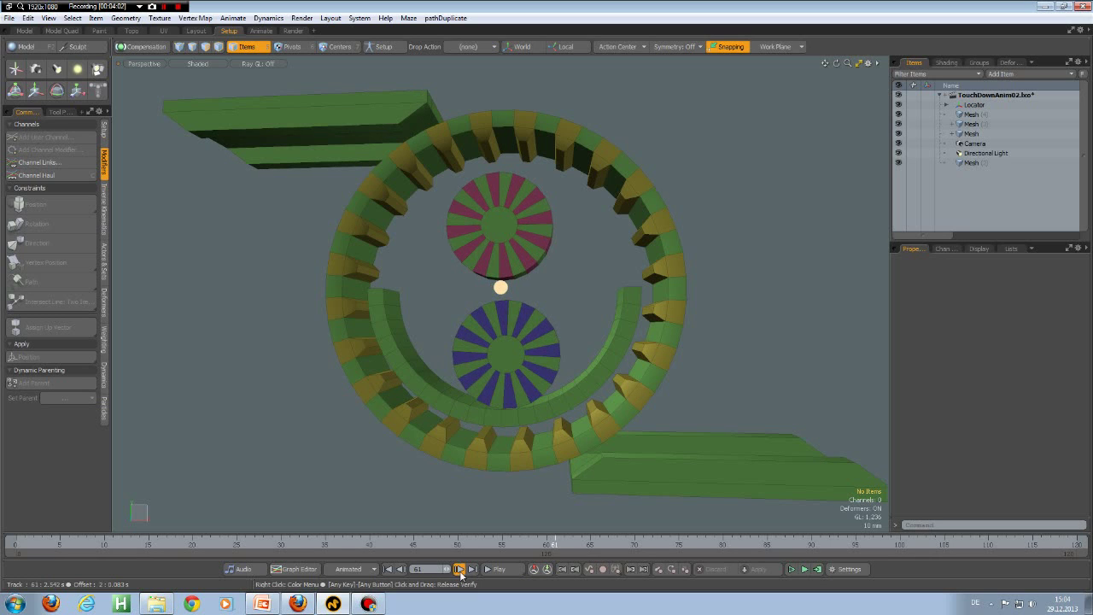
{"action": "left_click", "coordinate": [459, 569]}
{"action": "left_click", "coordinate": [459, 569]}
{"action": "left_click", "coordinate": [459, 568]}
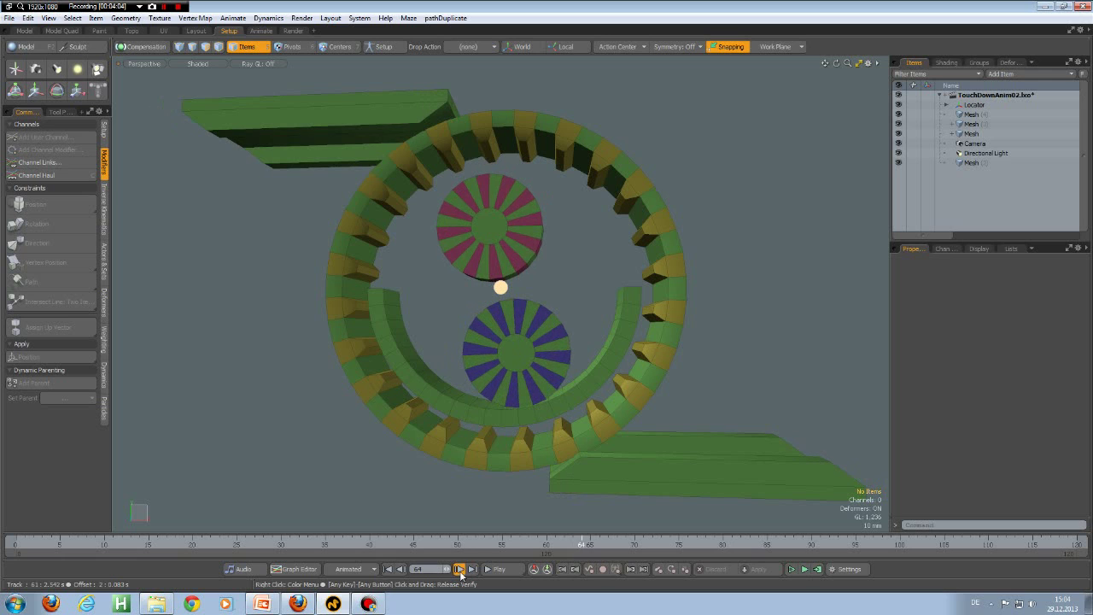
{"action": "left_click", "coordinate": [459, 569]}
{"action": "left_click", "coordinate": [460, 570]}
{"action": "left_click", "coordinate": [460, 570]}
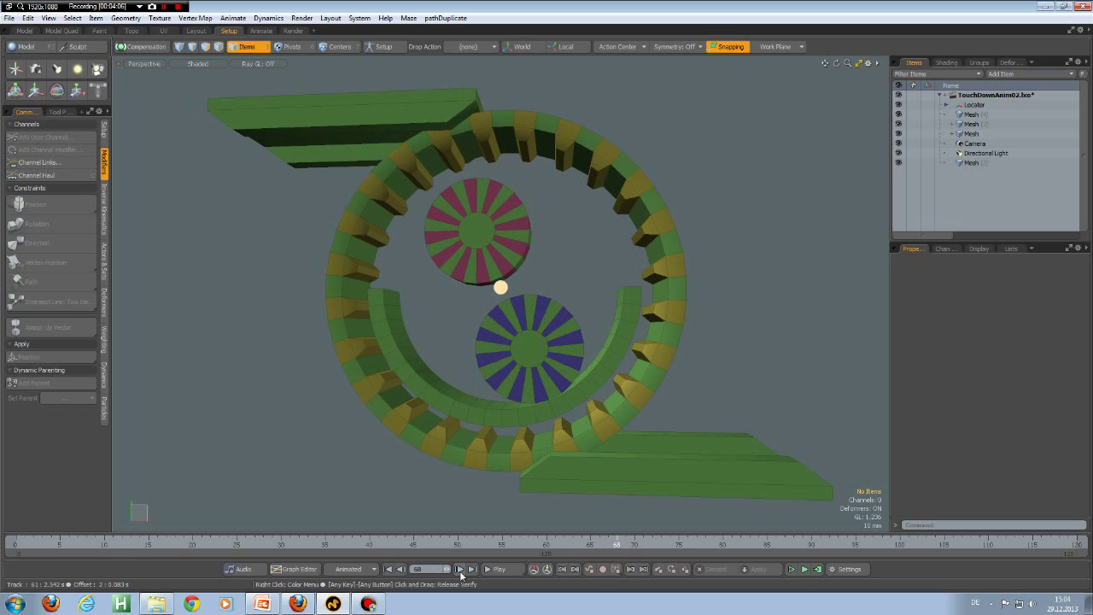
{"action": "left_click", "coordinate": [459, 570]}
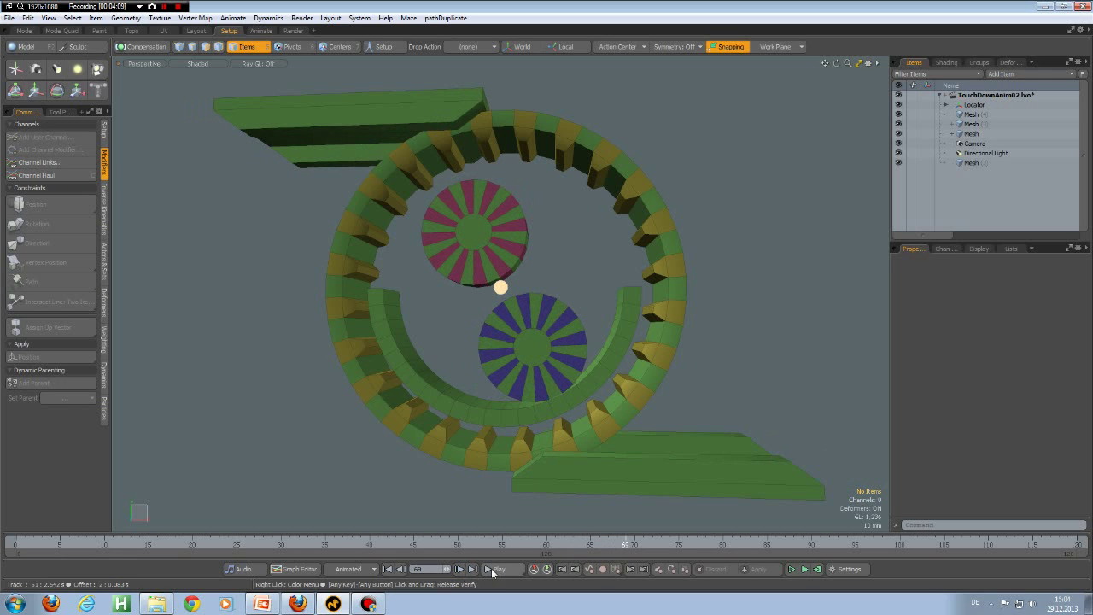
Play the mechanism's animation for a few seconds, stop it and return to frame 0.
{"action": "left_click", "coordinate": [493, 568]}
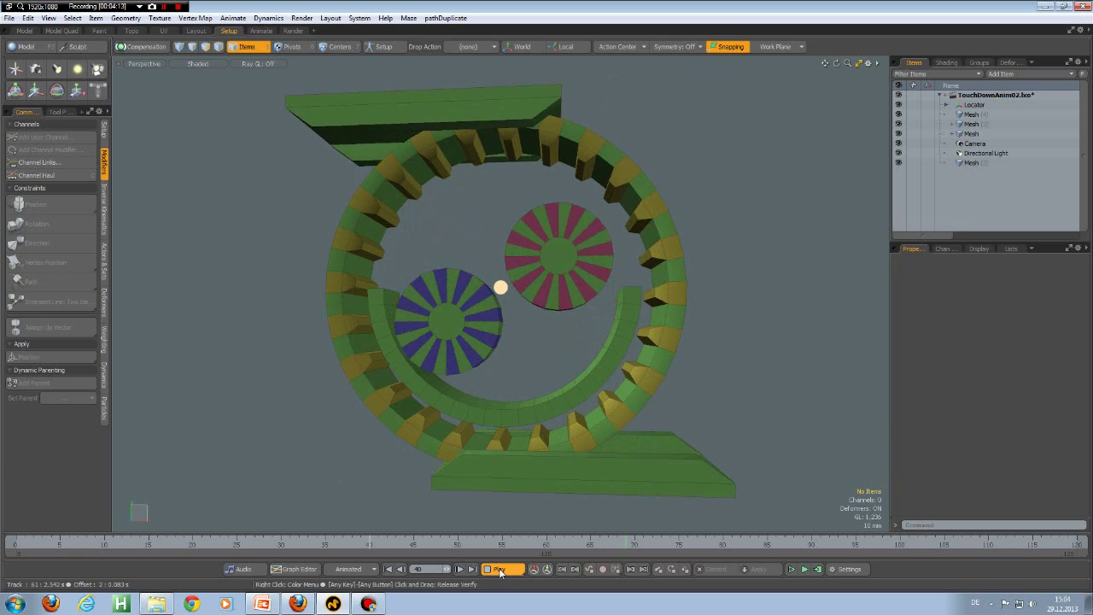
{"action": "left_click", "coordinate": [500, 570]}
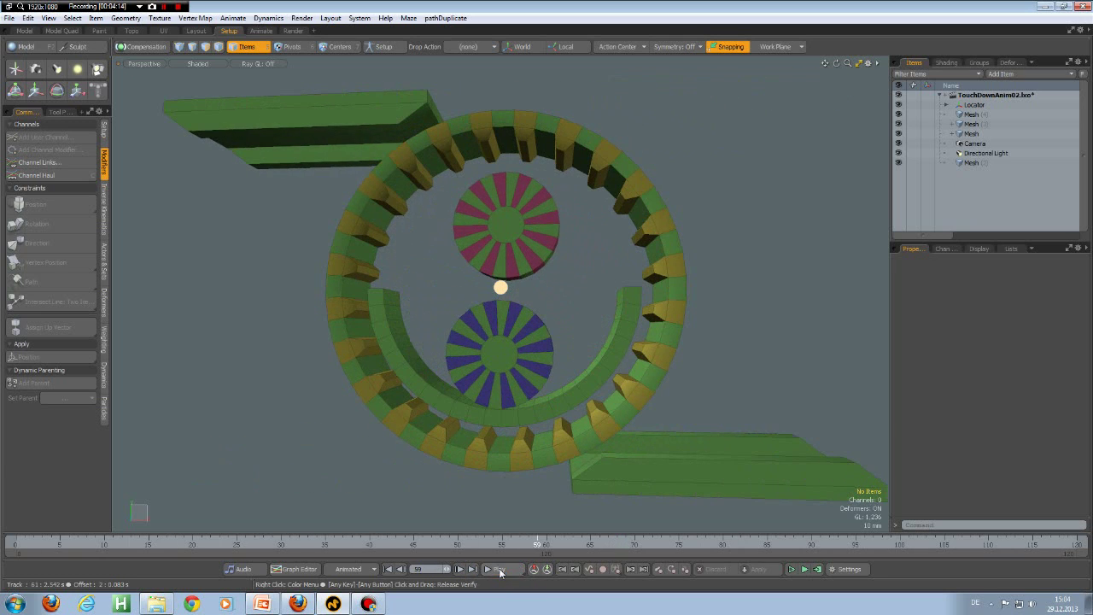
{"action": "left_click", "coordinate": [389, 570]}
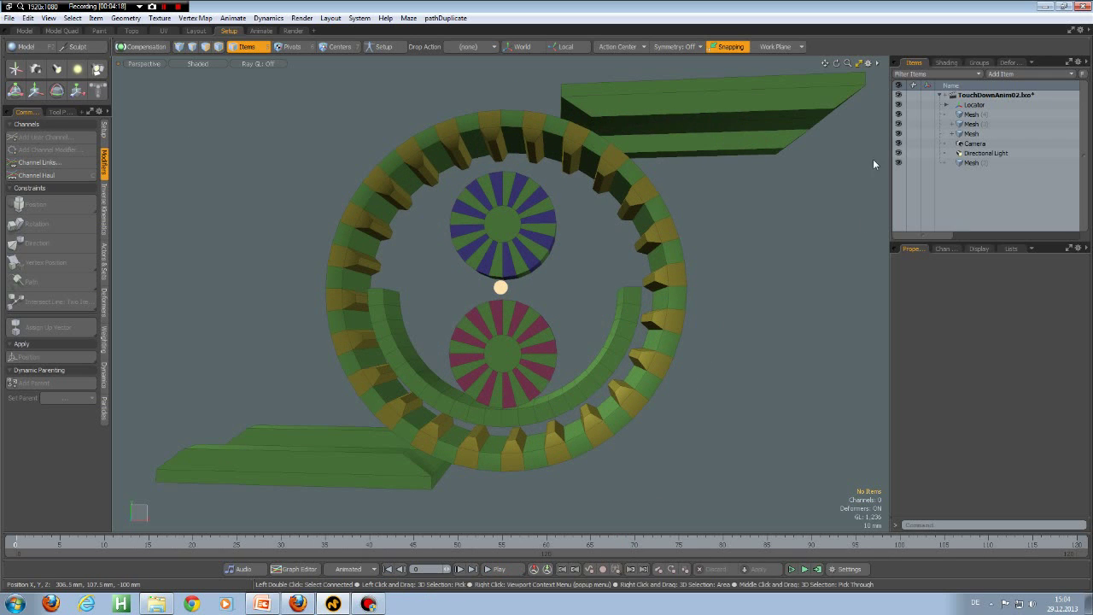
Reveal the schematic, move the Time node away from the expression nodes, and add a new Expression channel modifier near it.
{"action": "left_click", "coordinate": [861, 67]}
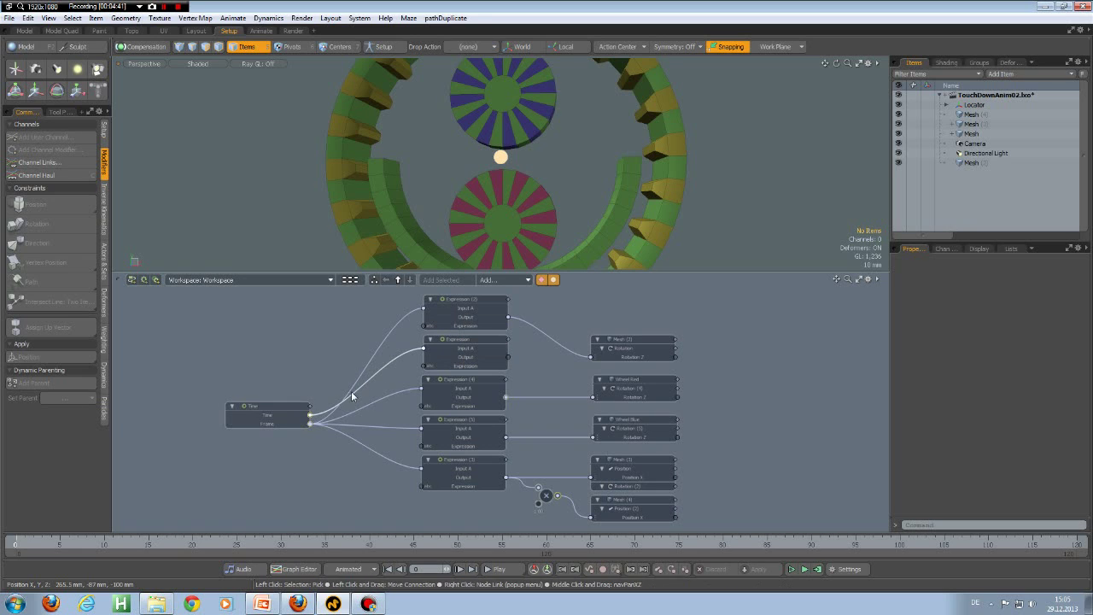
{"action": "left_click_drag", "start_coordinate": [274, 407], "coordinate": [175, 299]}
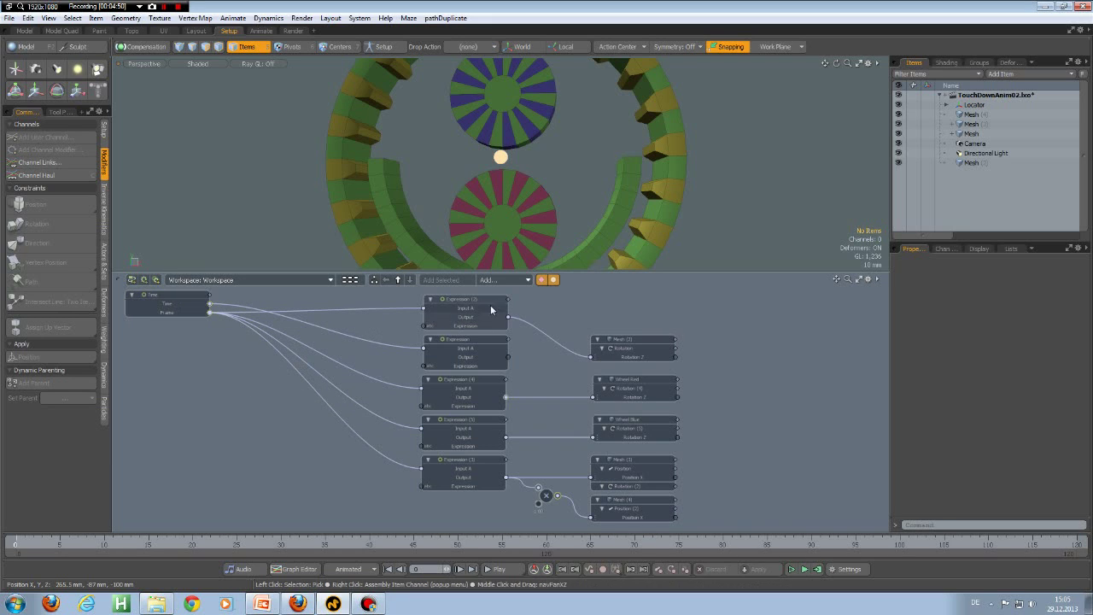
{"action": "left_click", "coordinate": [490, 280]}
{"action": "mouse_move", "coordinate": [562, 277]}
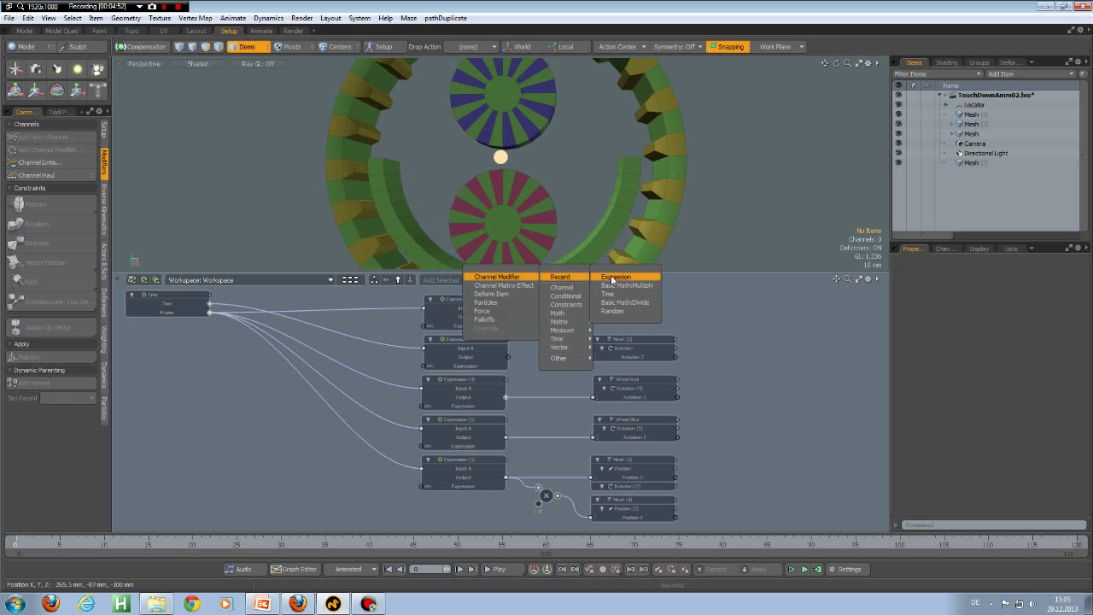
{"action": "left_click", "coordinate": [613, 279]}
{"action": "left_click_drag", "start_coordinate": [566, 430], "coordinate": [297, 342]}
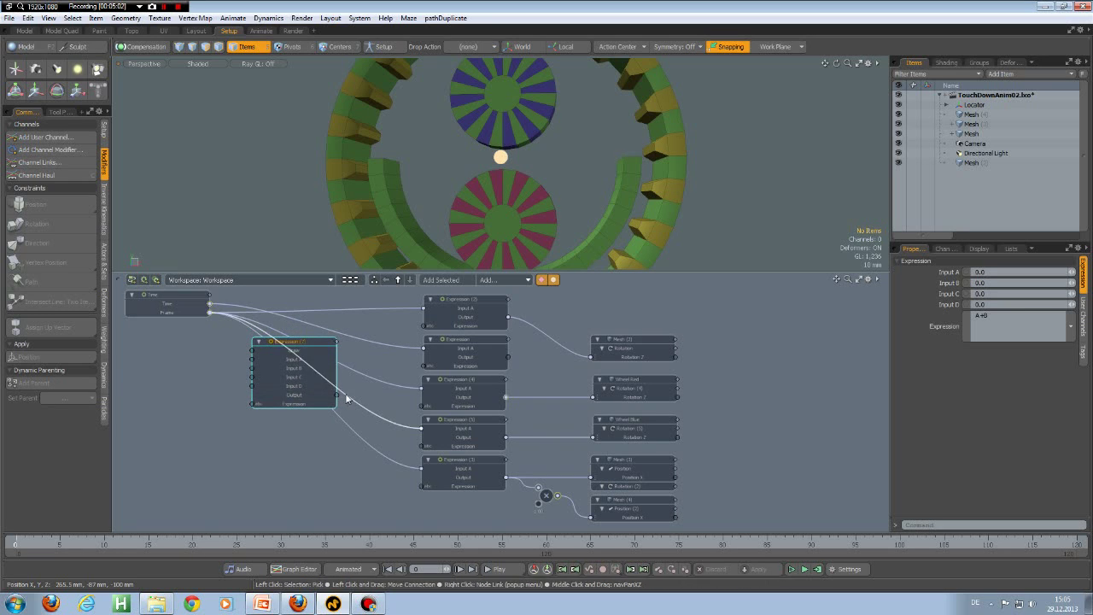
Connect the Time node's Time output to Input A and its Frame output to Input B of the new Expression node.
{"action": "mouse_move", "coordinate": [292, 410]}
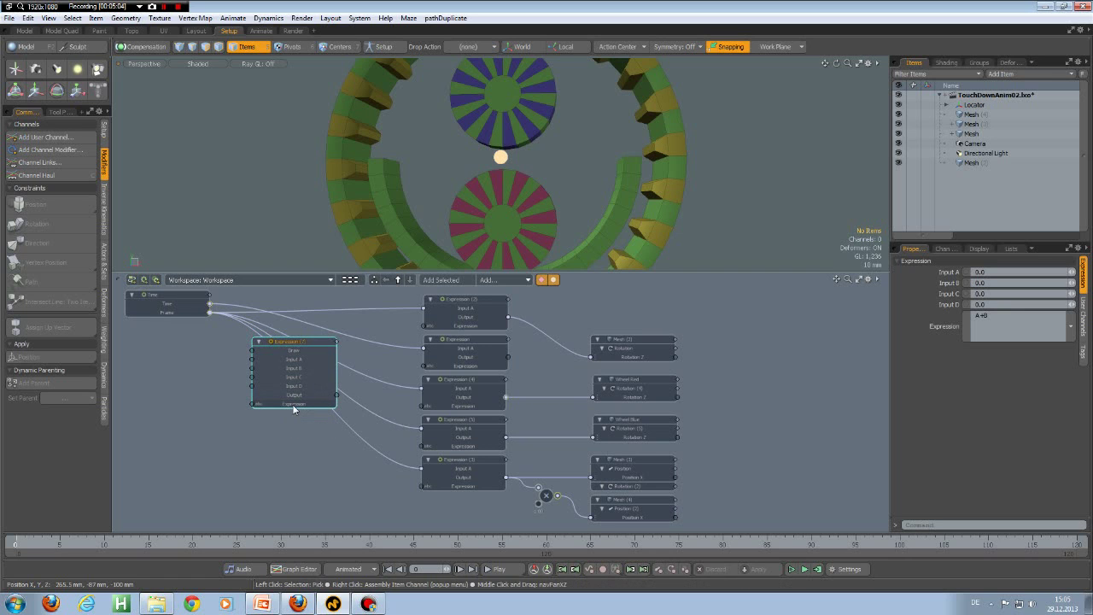
{"action": "left_click", "coordinate": [943, 249]}
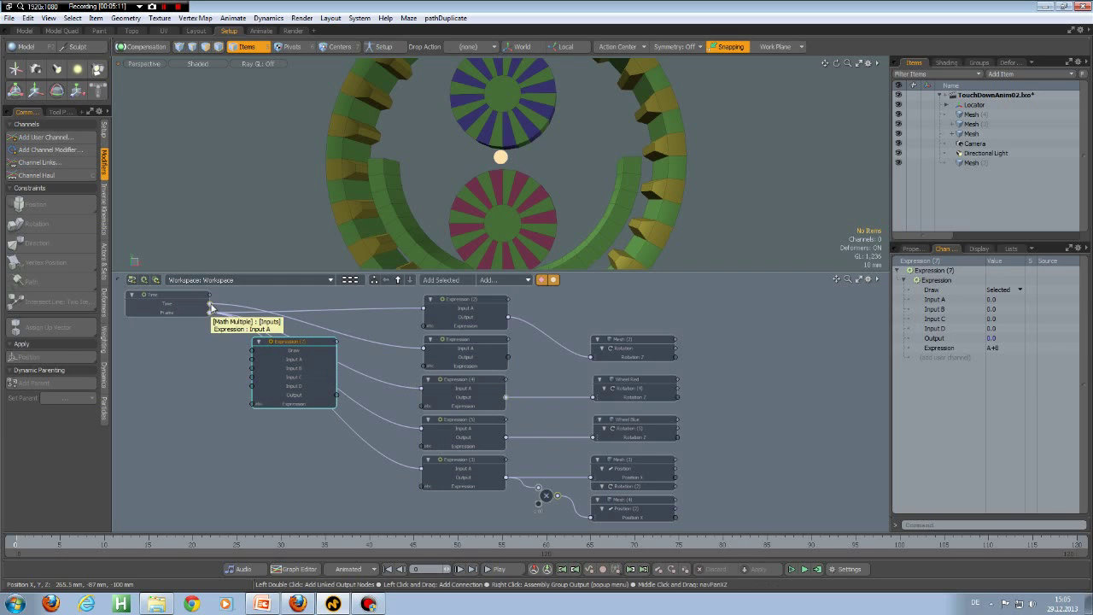
{"action": "left_click_drag", "start_coordinate": [211, 305], "coordinate": [252, 359]}
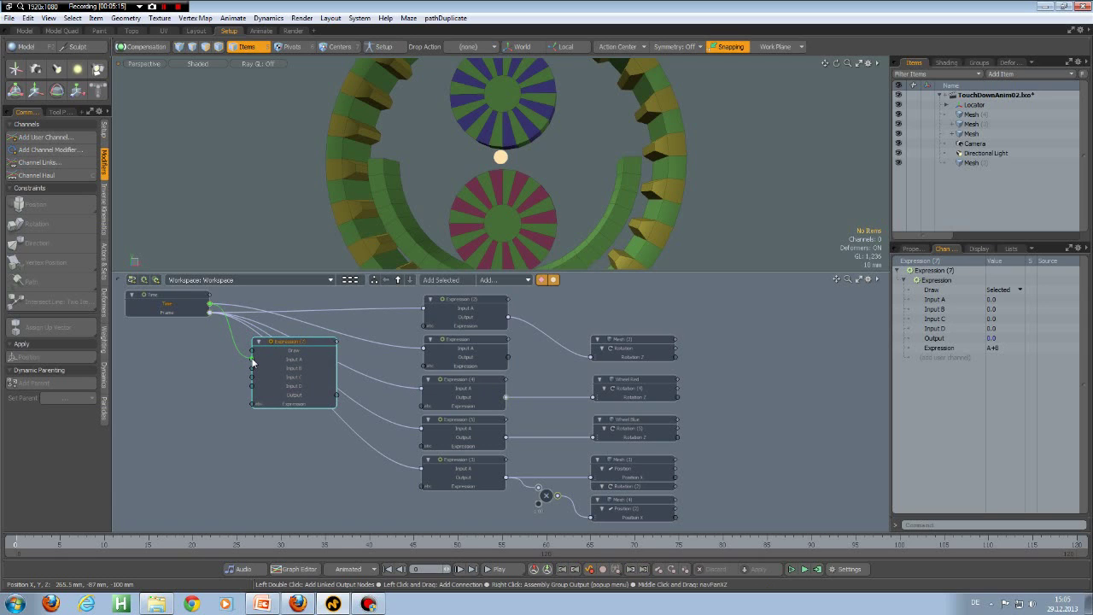
{"action": "left_click", "coordinate": [208, 312]}
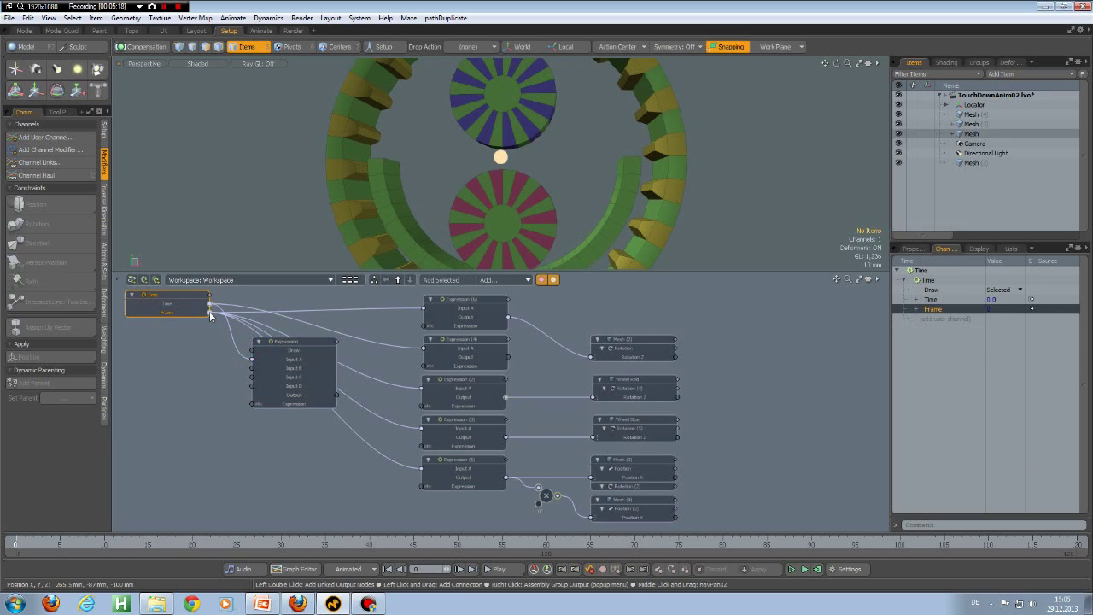
{"action": "left_click_drag", "start_coordinate": [238, 367], "coordinate": [251, 368]}
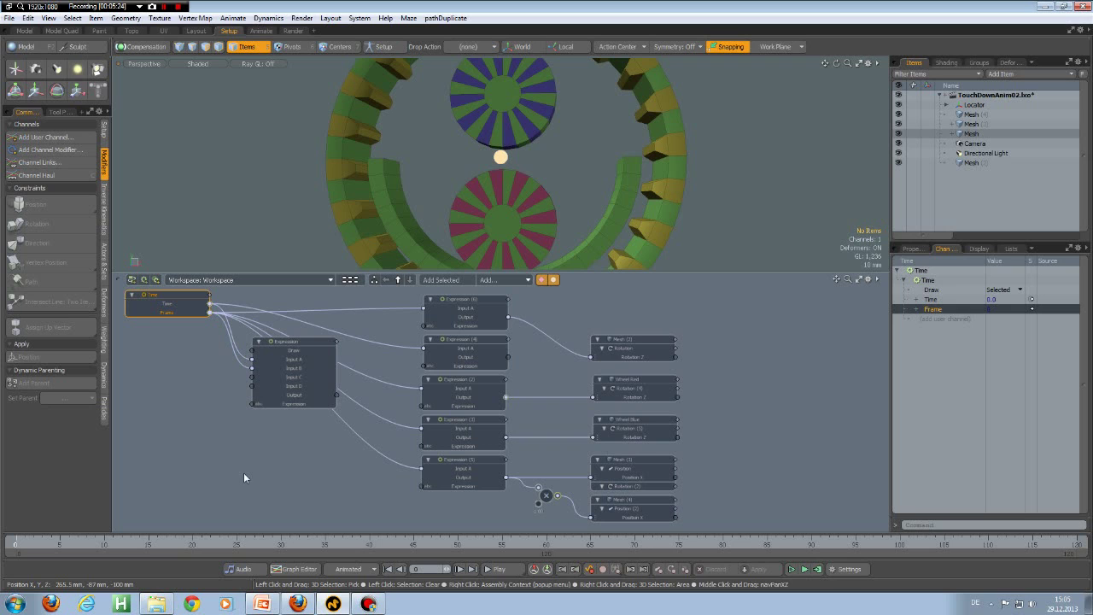
Reposition the new Expression node below the Time node, clear of the other connection lines.
{"action": "mouse_move", "coordinate": [302, 341]}
{"action": "left_mouse_down"}
{"action": "mouse_move", "coordinate": [297, 364]}
{"action": "mouse_move", "coordinate": [310, 355]}
{"action": "left_mouse_up"}
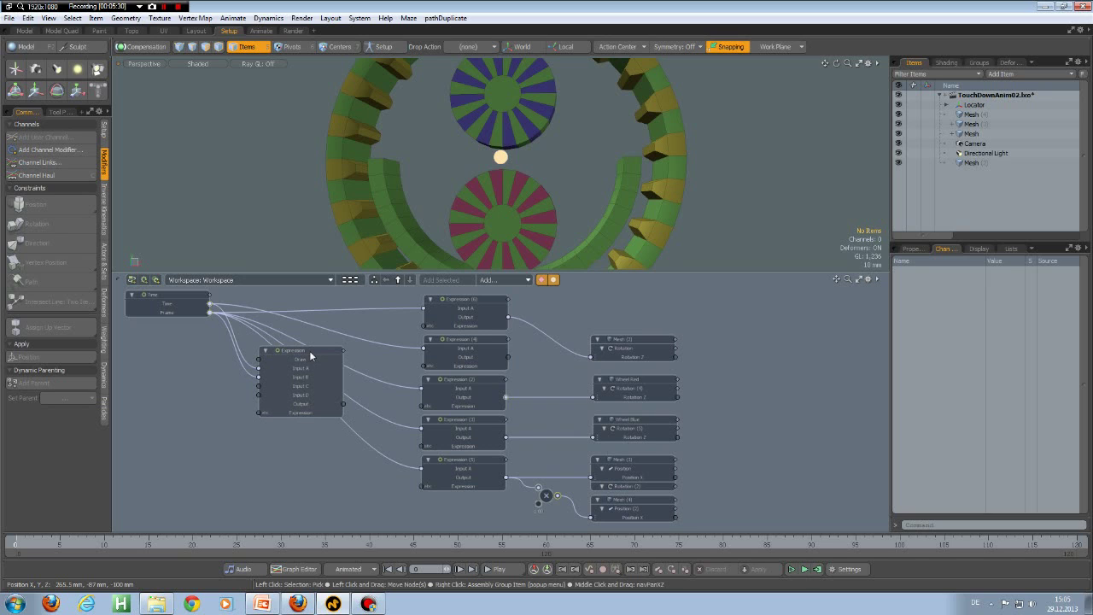
{"action": "left_click_drag", "start_coordinate": [310, 355], "coordinate": [255, 390]}
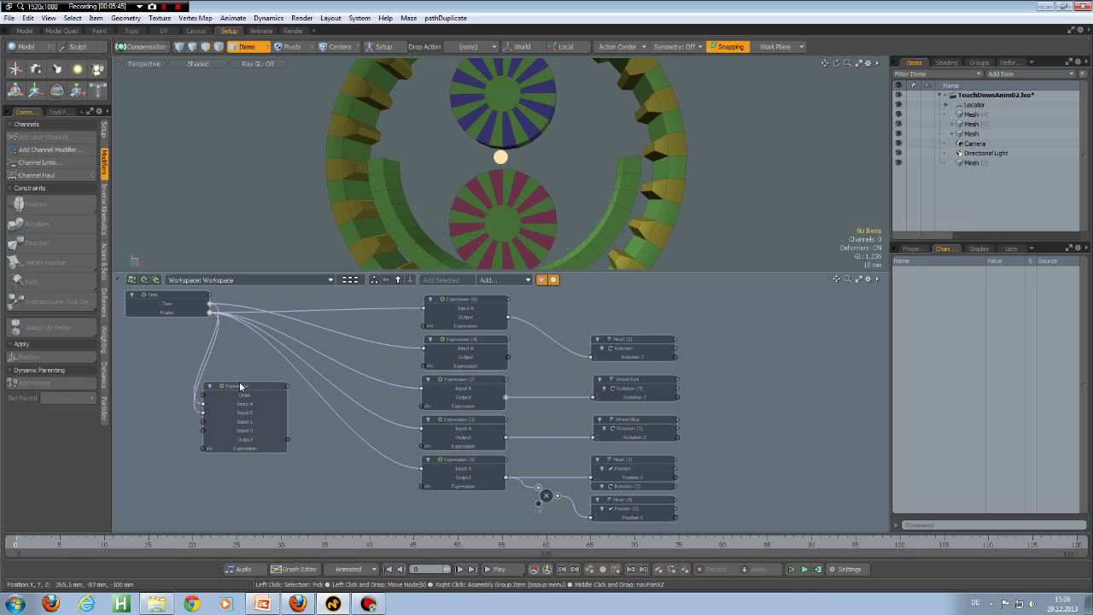
{"action": "left_click", "coordinate": [256, 386]}
{"action": "mouse_move", "coordinate": [250, 386]}
{"action": "left_mouse_down"}
{"action": "mouse_move", "coordinate": [286, 388]}
{"action": "mouse_move", "coordinate": [269, 389]}
{"action": "left_mouse_up"}
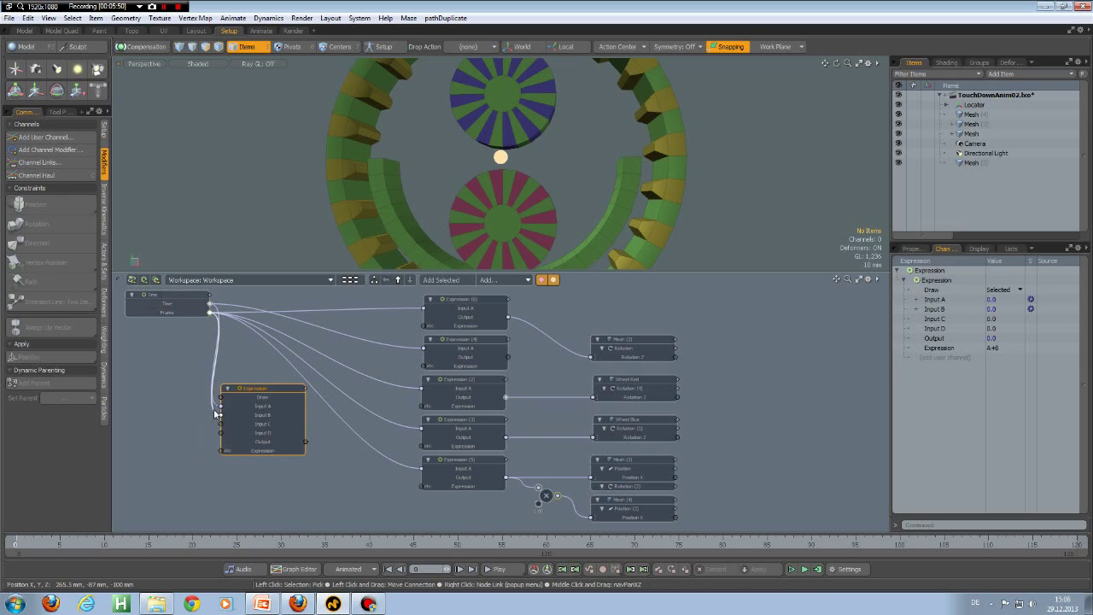
Set the new node's expression to A and advance to frame 1 to compare its output with the inputs.
{"action": "left_click", "coordinate": [305, 441]}
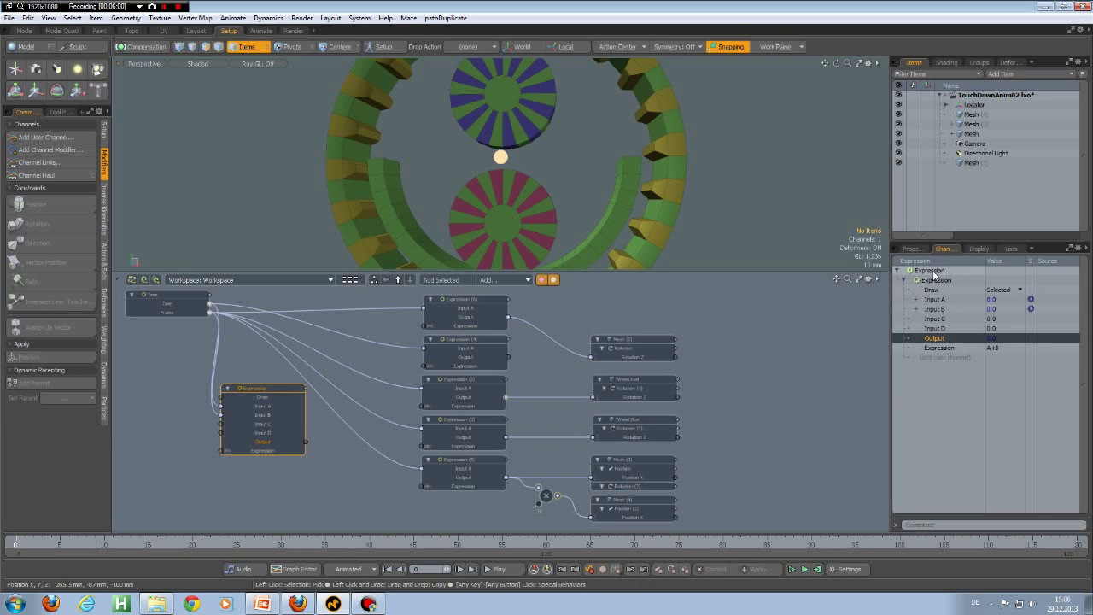
{"action": "left_click", "coordinate": [912, 249]}
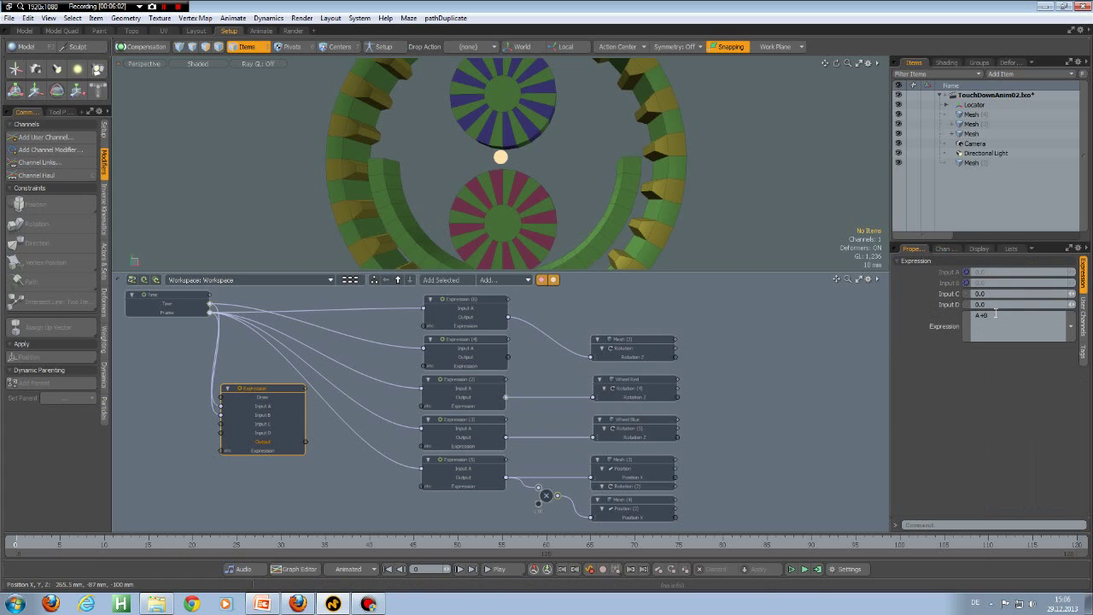
{"action": "left_click_drag", "start_coordinate": [993, 315], "coordinate": [965, 317]}
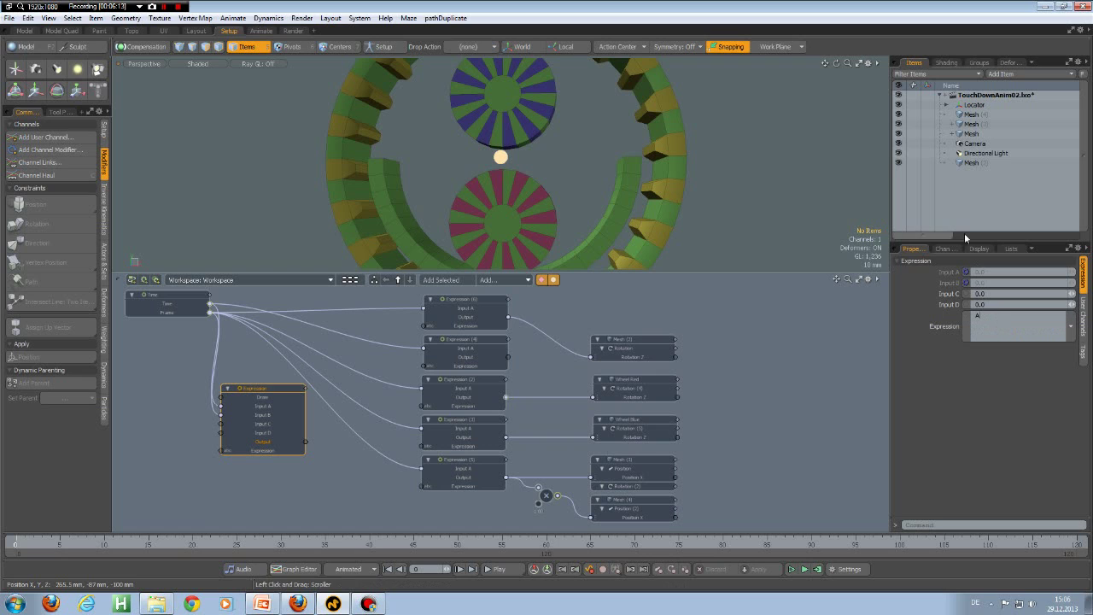
{"action": "left_click", "coordinate": [945, 248]}
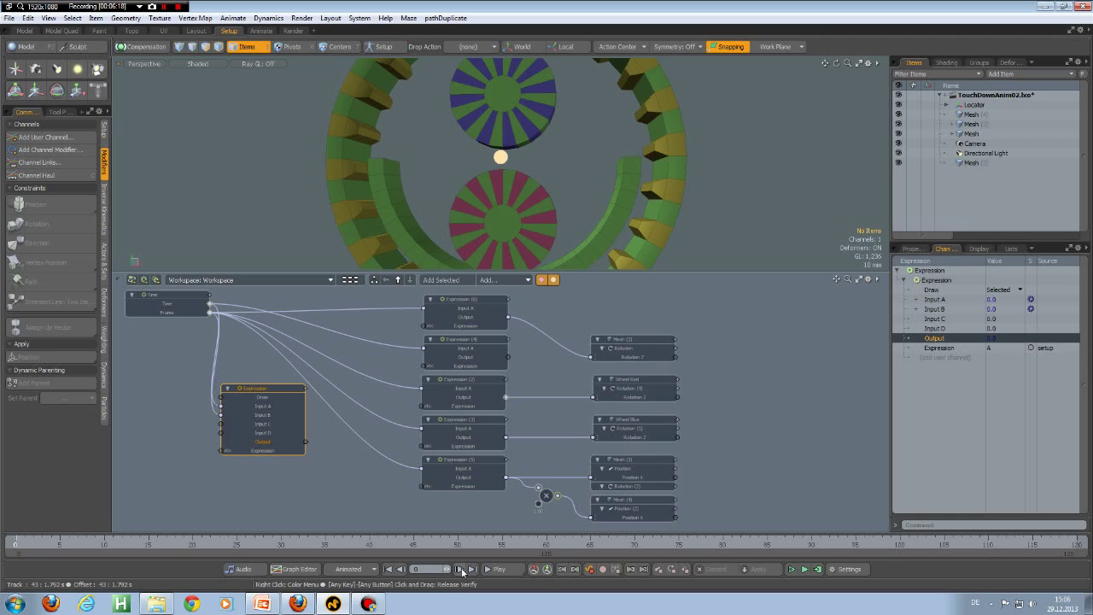
{"action": "left_click", "coordinate": [462, 570]}
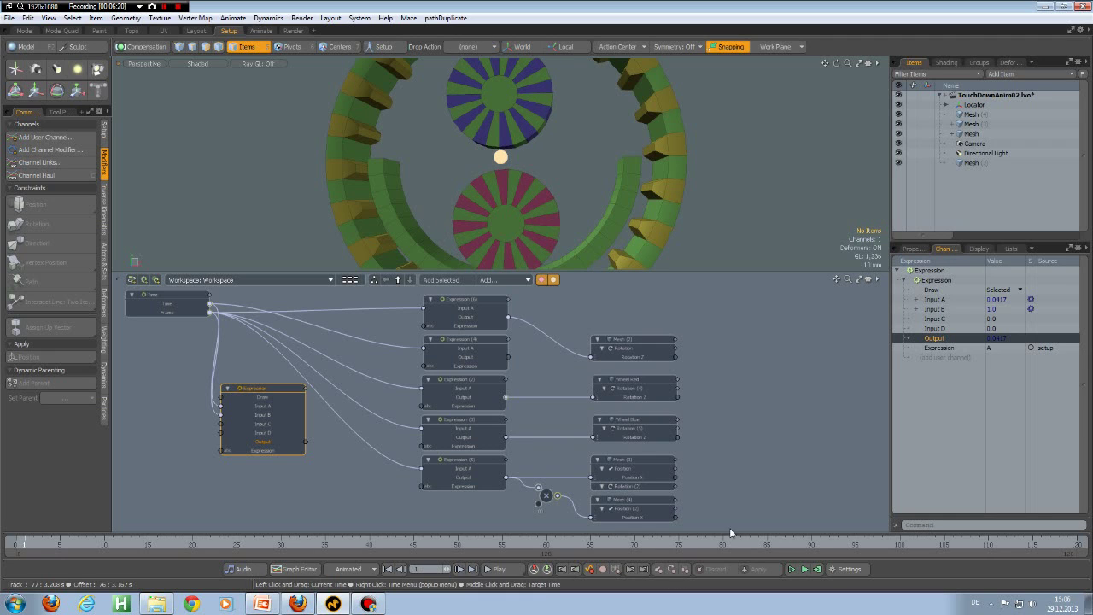
Change the new node's expression to A*24 and check its channel values.
{"action": "left_click", "coordinate": [977, 317]}
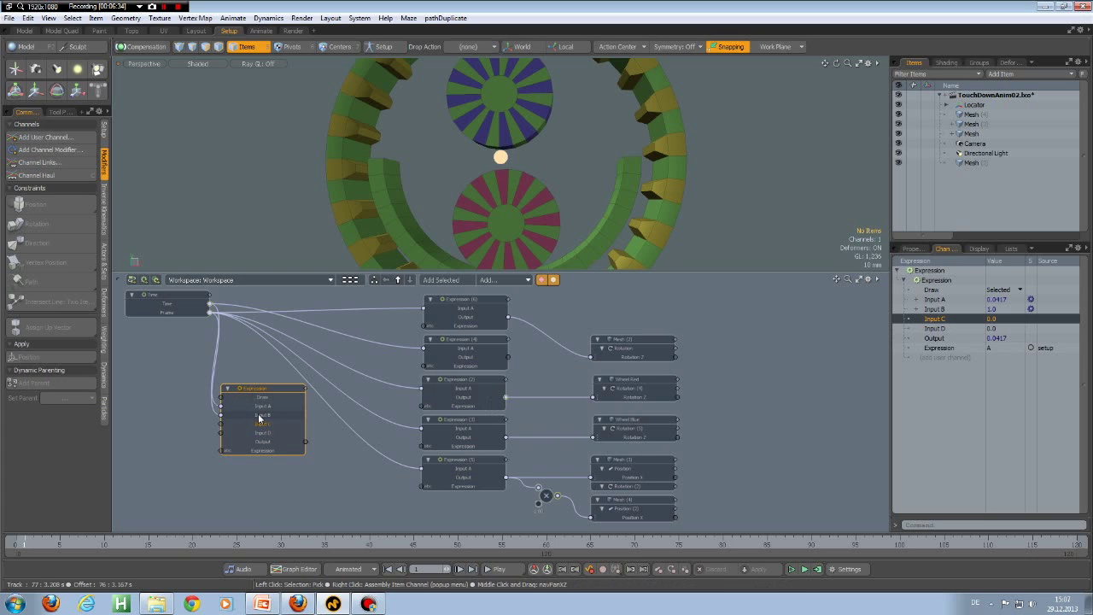
{"action": "left_click", "coordinate": [916, 249]}
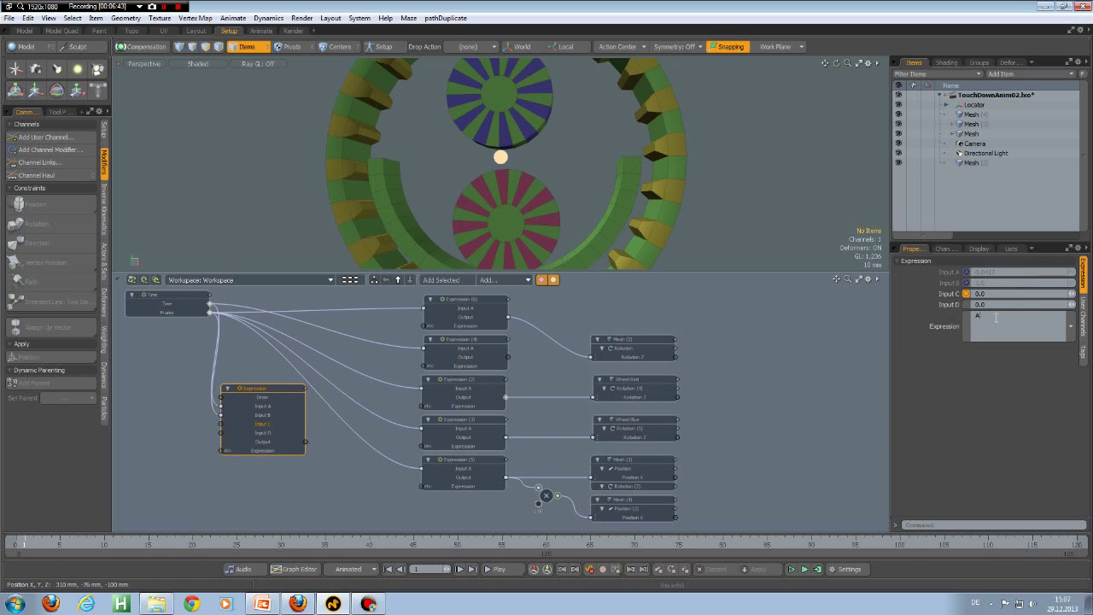
{"action": "type", "text": "*24"}
{"action": "left_click", "coordinate": [947, 251]}
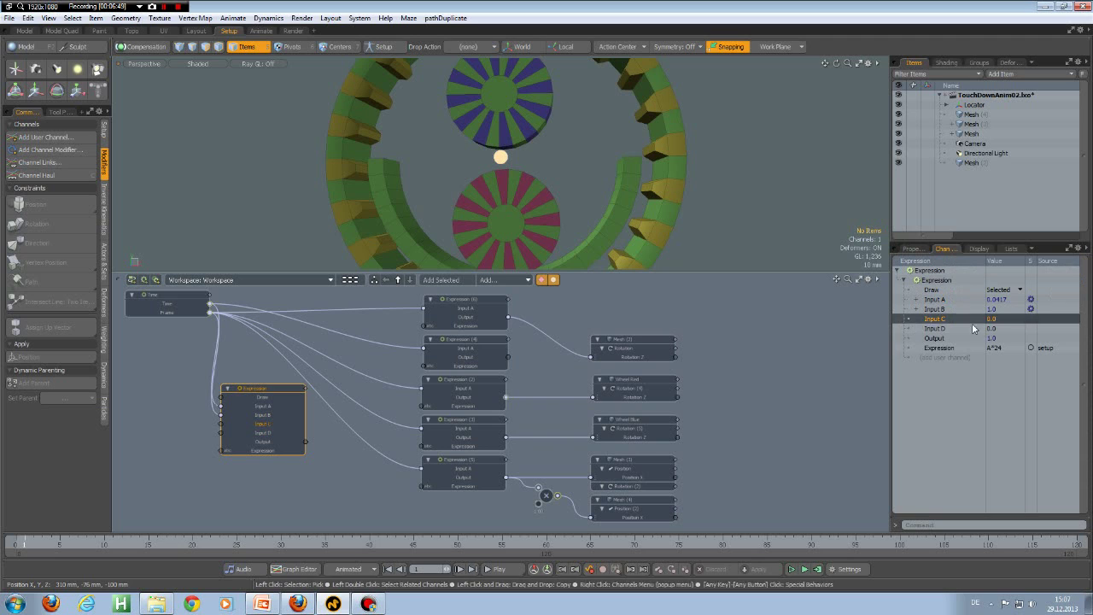
Advance frame by frame to frame 7, then back to frame 5, comparing the expression's output with Input B.
{"action": "left_click", "coordinate": [459, 569]}
{"action": "left_click", "coordinate": [460, 570]}
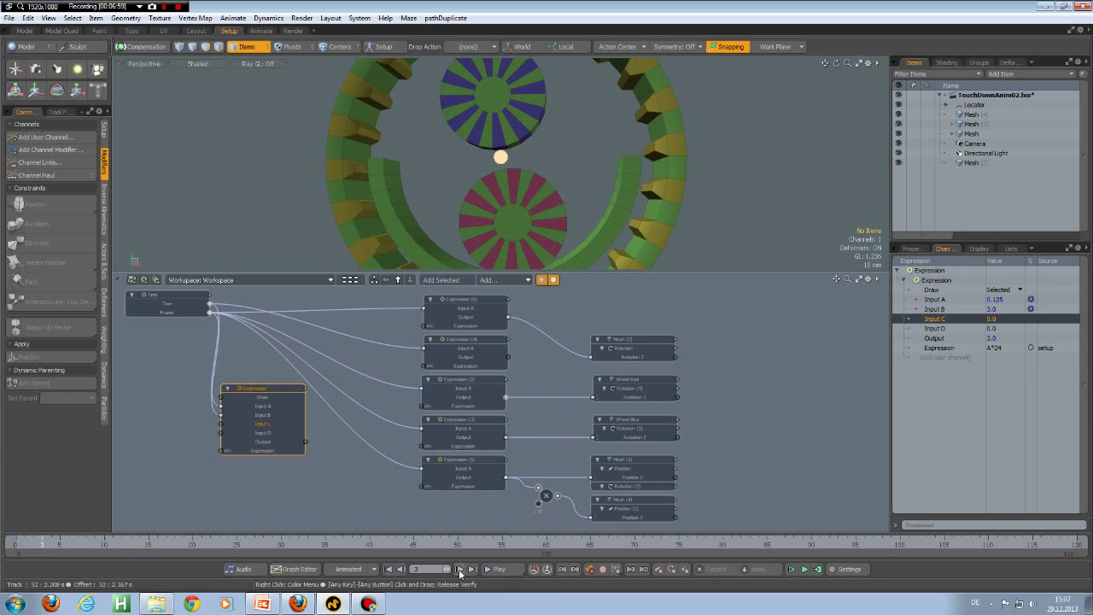
{"action": "left_click", "coordinate": [460, 570]}
{"action": "left_click", "coordinate": [460, 570]}
{"action": "left_click", "coordinate": [460, 569]}
{"action": "left_click", "coordinate": [460, 570]}
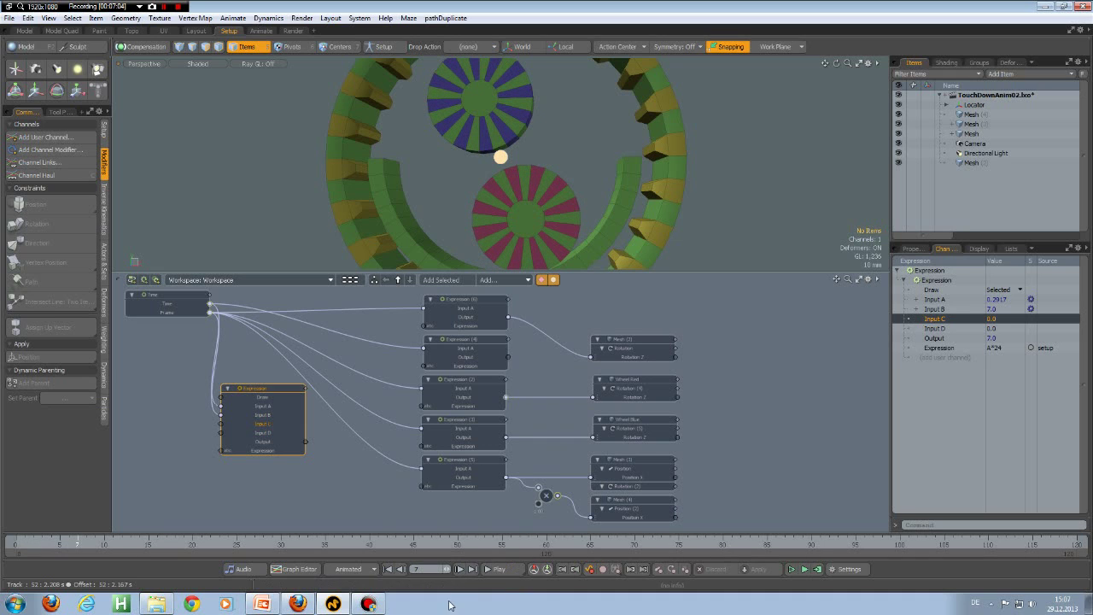
{"action": "left_click", "coordinate": [402, 570]}
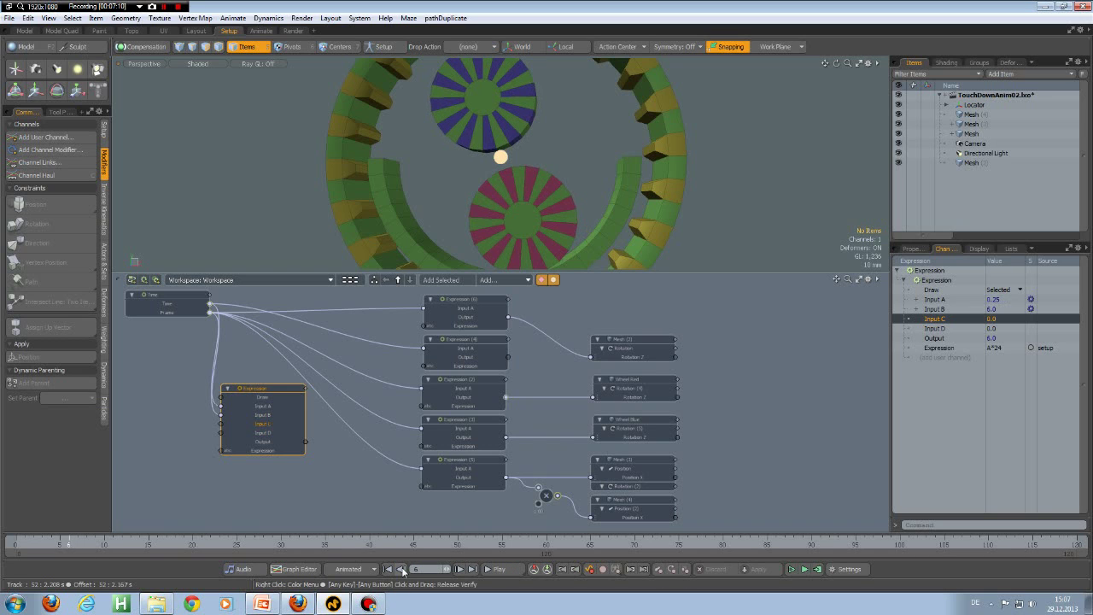
{"action": "left_click", "coordinate": [401, 570]}
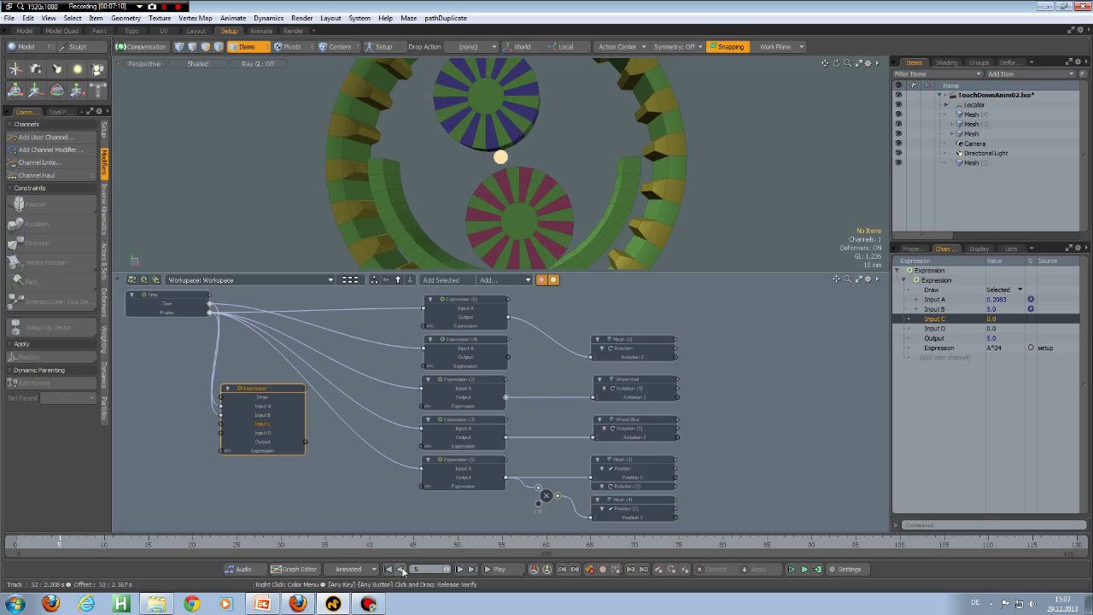
Set the expression to A*24==B?B:99999 and check its output up to frame 7.
{"action": "left_click", "coordinate": [912, 249]}
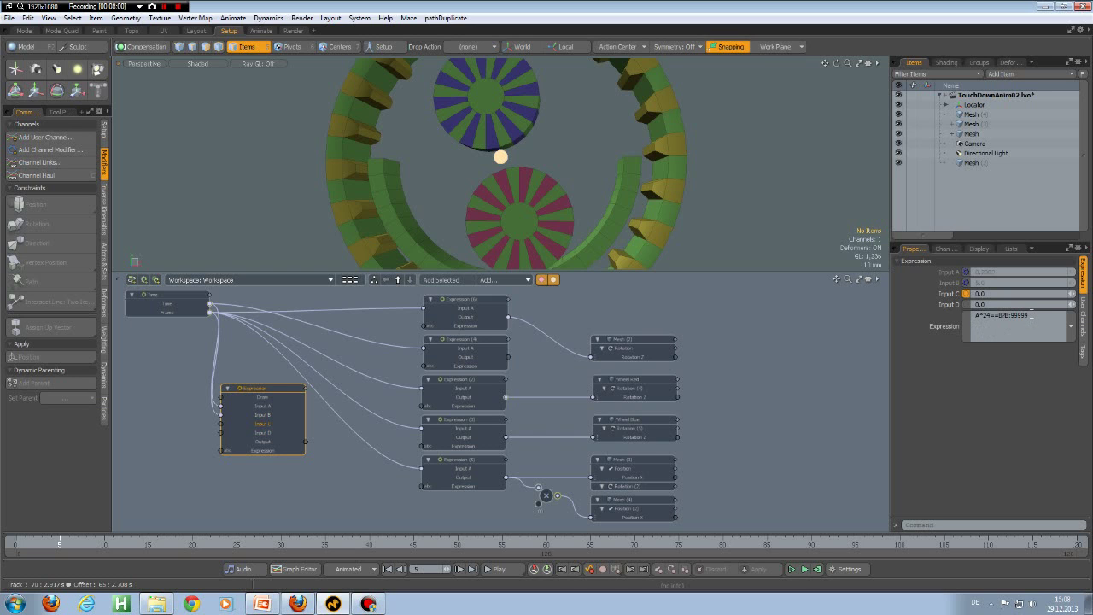
{"action": "left_click", "coordinate": [943, 249]}
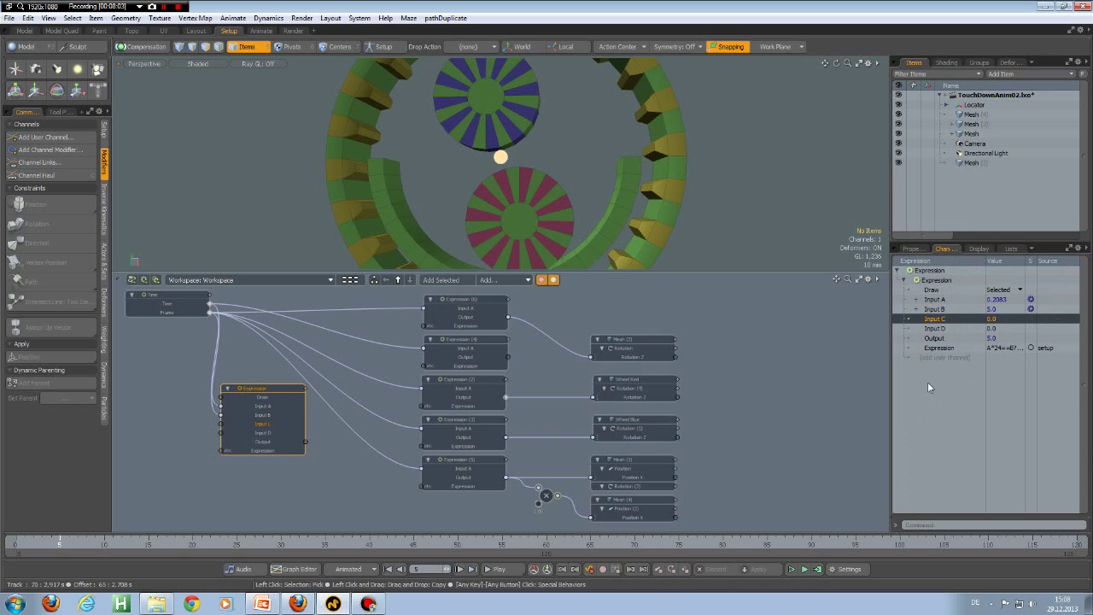
{"action": "left_click", "coordinate": [459, 569]}
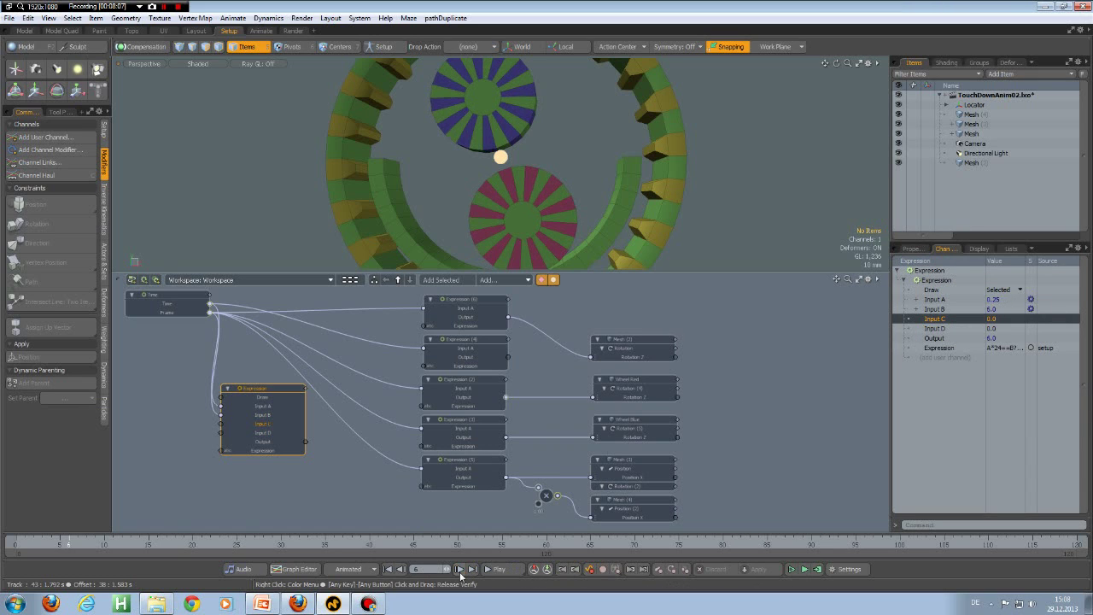
{"action": "left_click", "coordinate": [459, 569]}
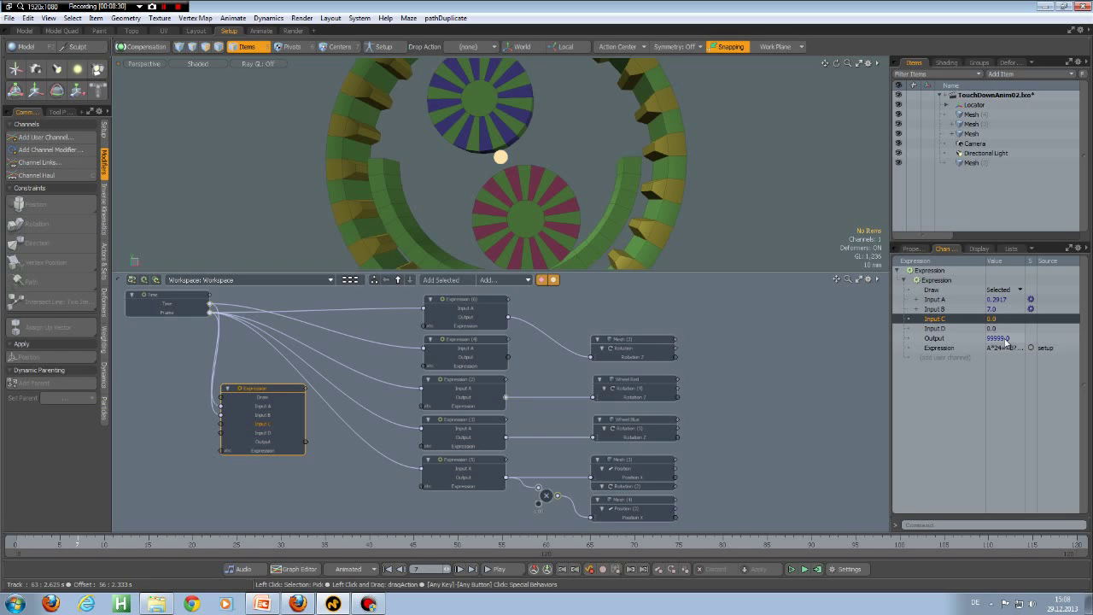
Wrap the time term in rint so the expression reads rint(A*24)==B?B:99999, and check its output at frames 7 and 6.
{"action": "left_click", "coordinate": [910, 248]}
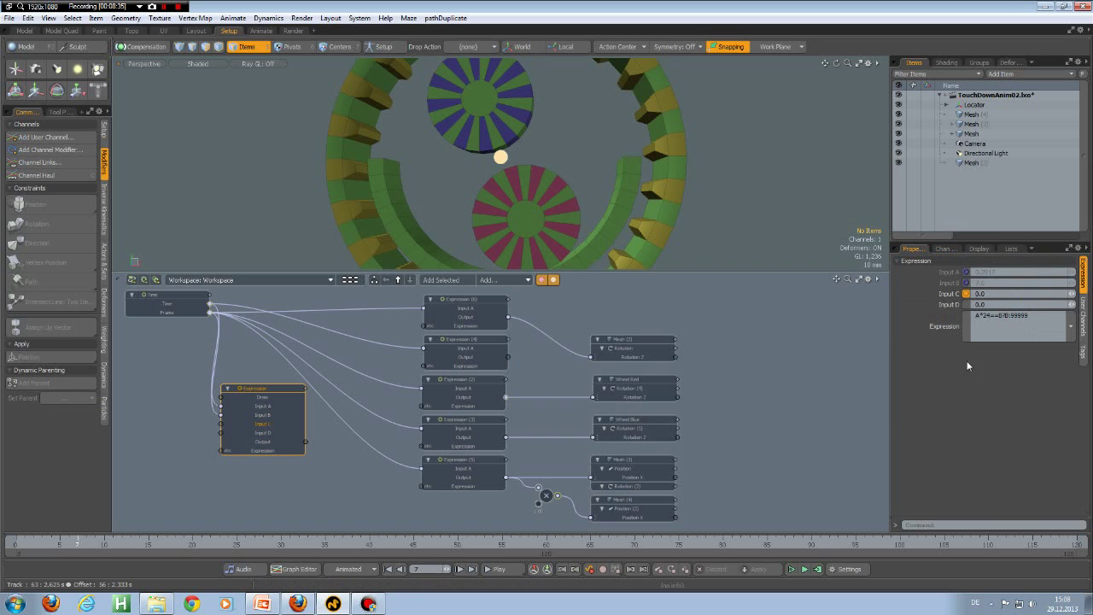
{"action": "triple_click", "coordinate": [977, 313]}
{"action": "left_click", "coordinate": [977, 316]}
{"action": "type", "text": "(int(A*24)==B)"}
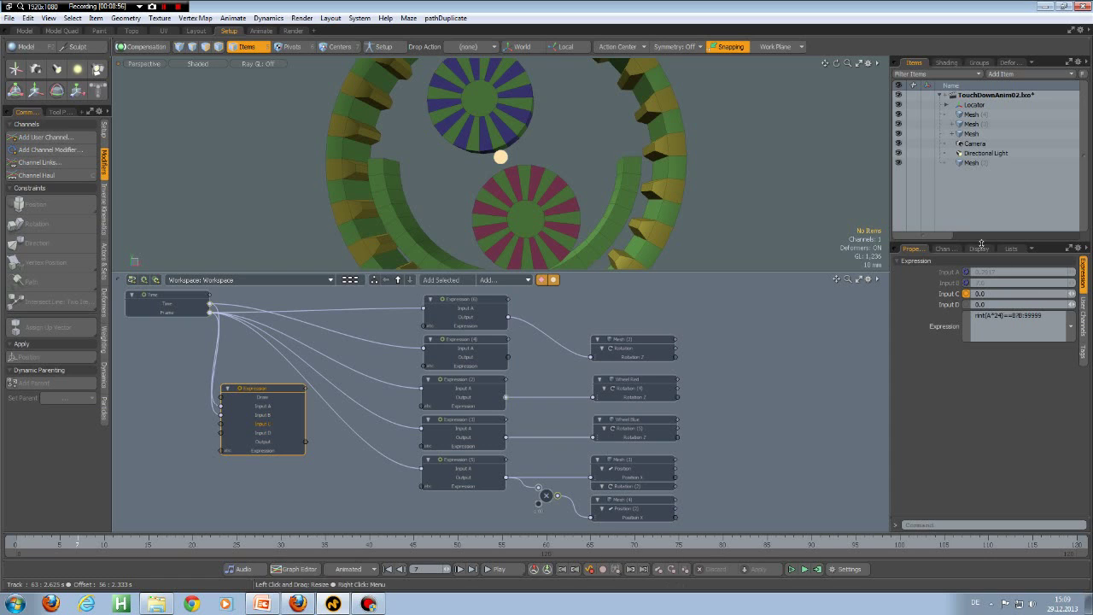
{"action": "left_click", "coordinate": [951, 249]}
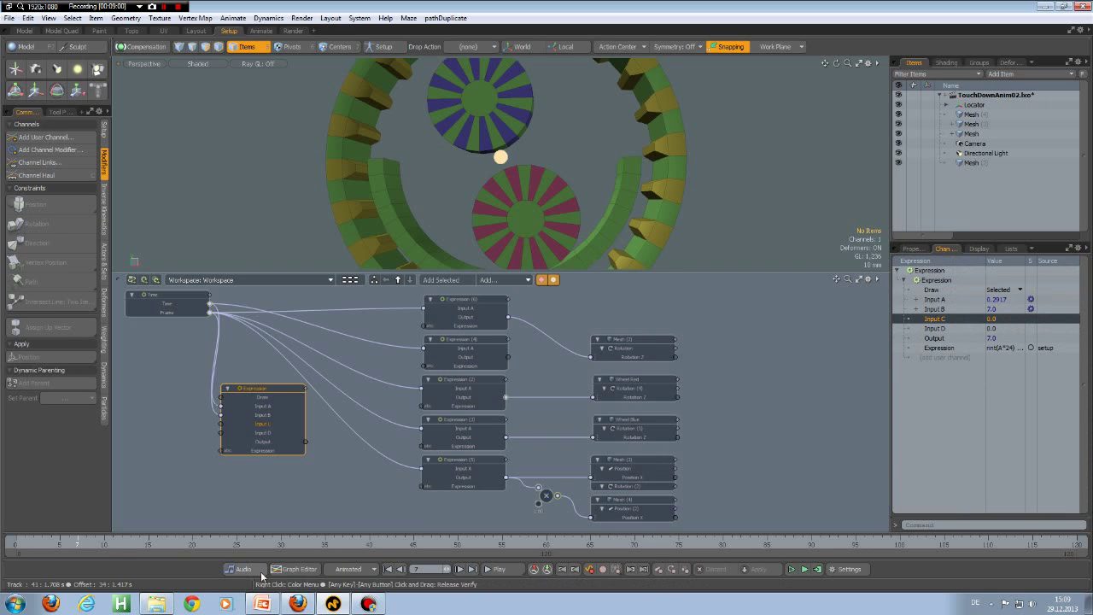
{"action": "left_click", "coordinate": [401, 569]}
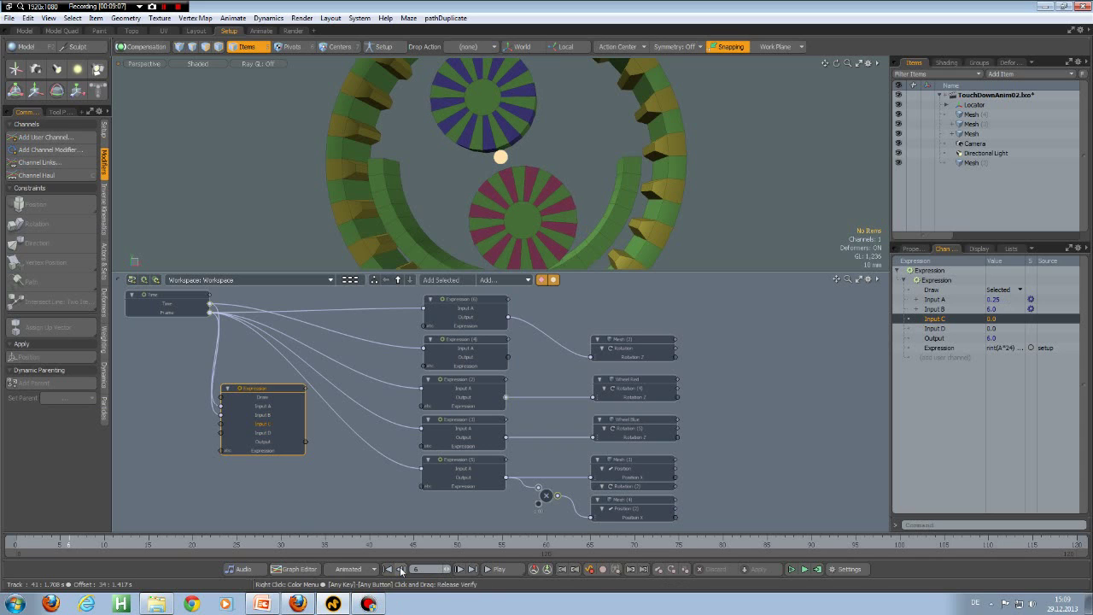
Step back to frame 5, then forward frame by frame to frame 10, comparing the expression's output with Input B.
{"action": "left_click", "coordinate": [401, 569]}
{"action": "left_click", "coordinate": [461, 569]}
{"action": "left_click", "coordinate": [460, 569]}
{"action": "left_click", "coordinate": [461, 569]}
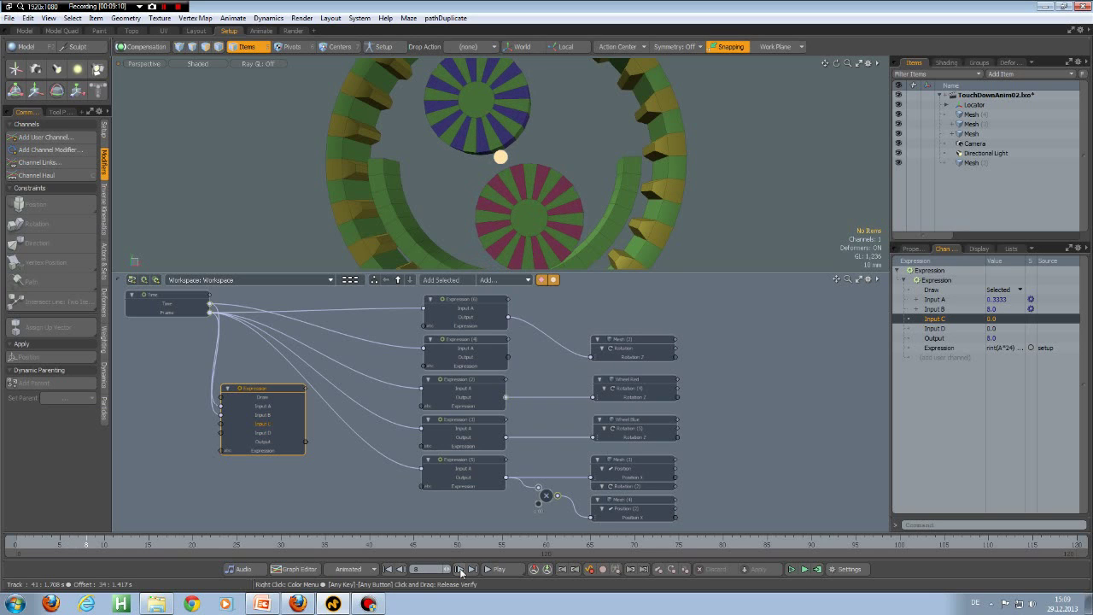
{"action": "left_click", "coordinate": [460, 569]}
{"action": "left_click", "coordinate": [460, 569]}
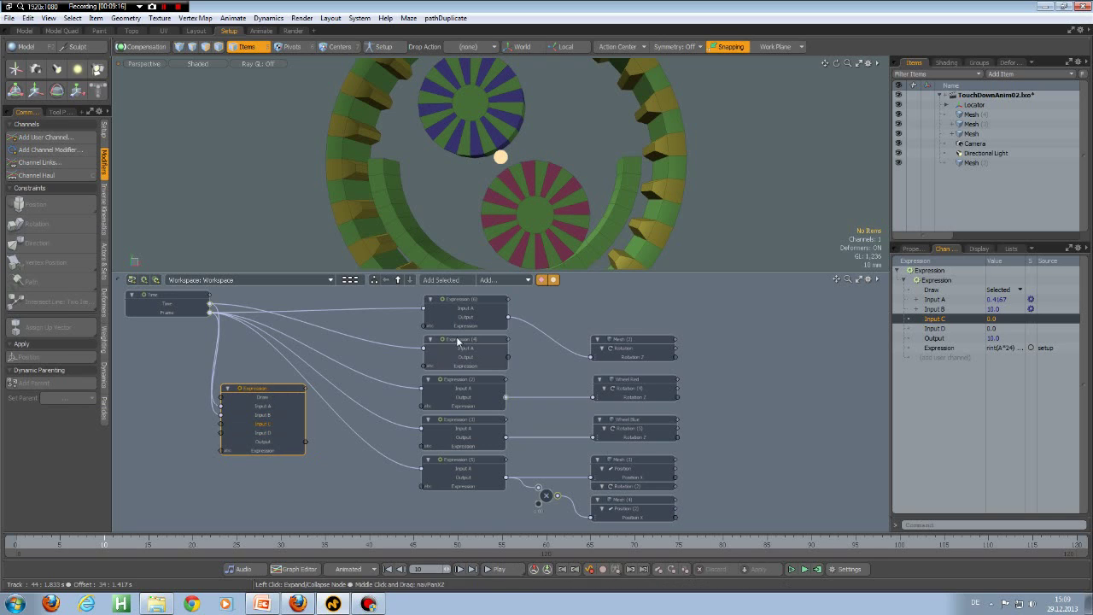
Inspect the ring mesh's rotation channels and the formula of the expression node driving its Rotation Z.
{"action": "left_click", "coordinate": [646, 354]}
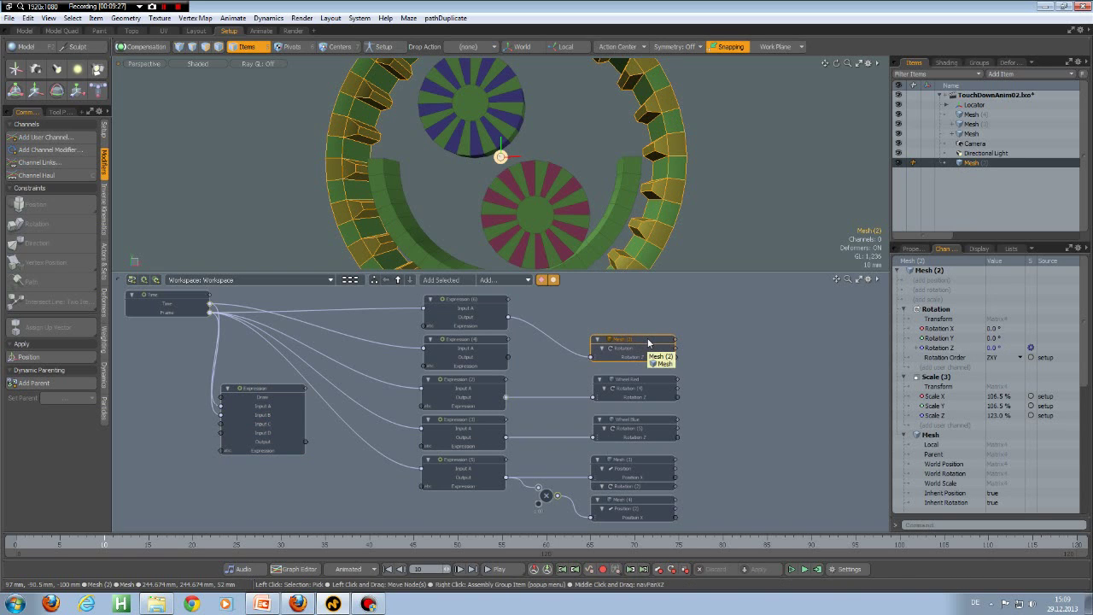
{"action": "left_click", "coordinate": [466, 303]}
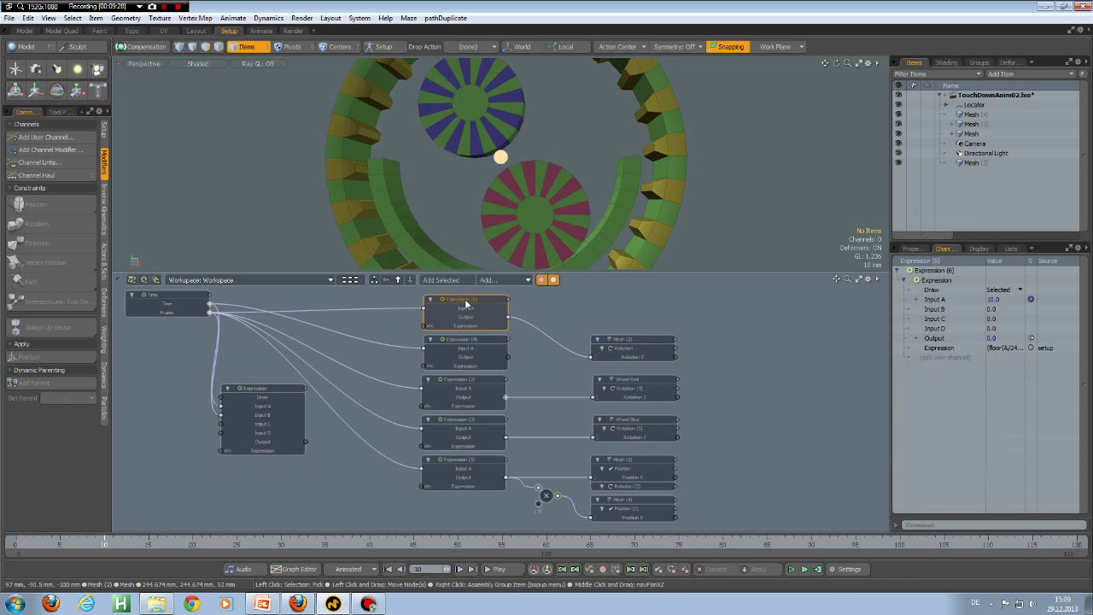
{"action": "left_click", "coordinate": [913, 249]}
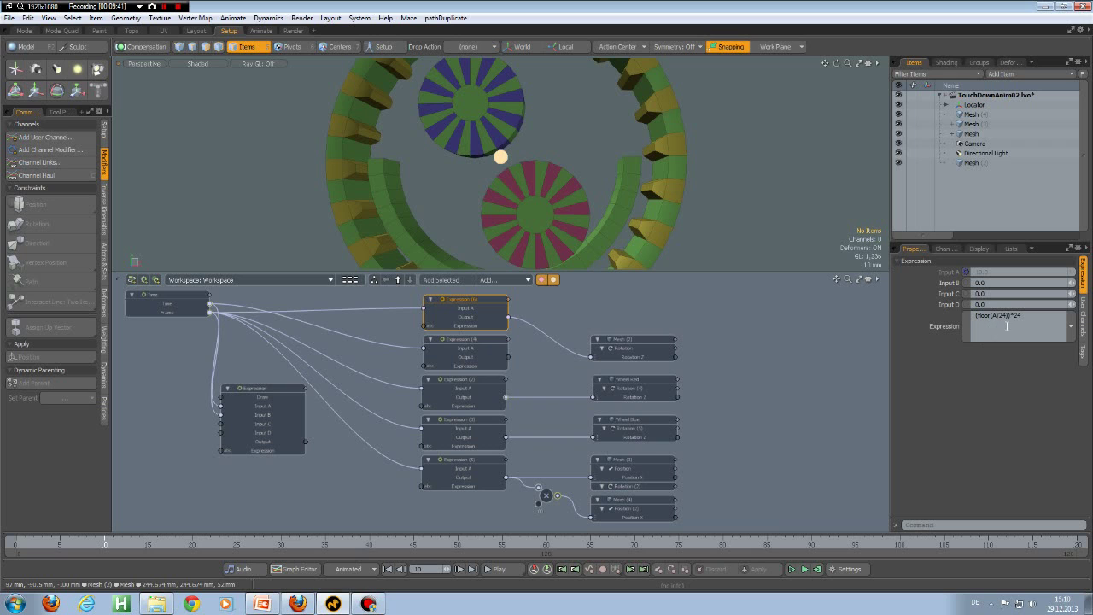
Set the unconnected test Expression node's formula to A/24 and check its output at frames 23 and 24.
{"action": "left_click", "coordinate": [267, 393]}
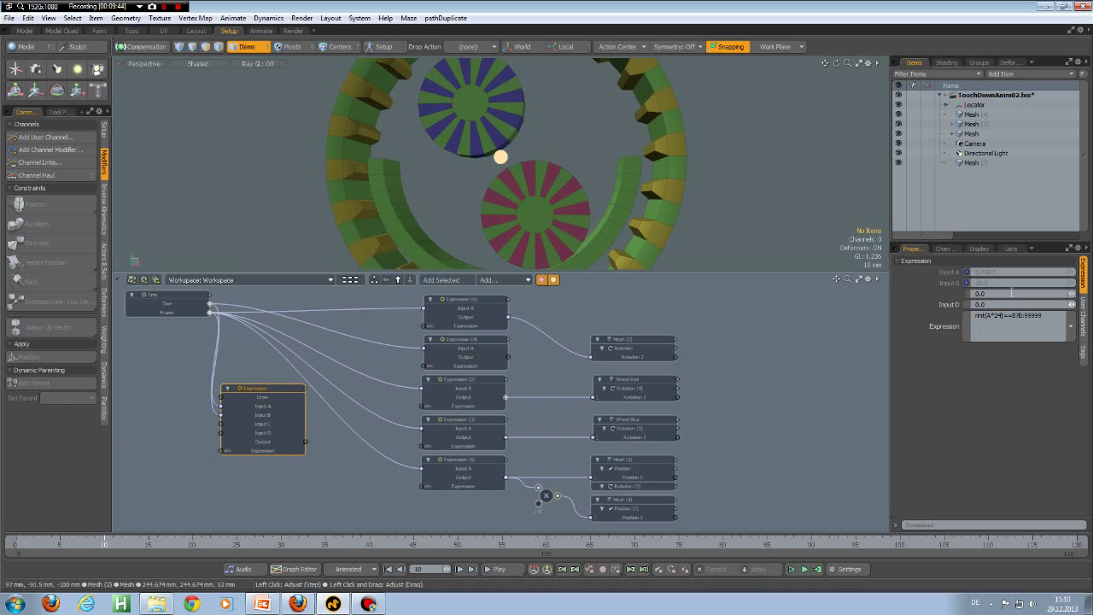
{"action": "left_click_drag", "start_coordinate": [1038, 315], "coordinate": [966, 317]}
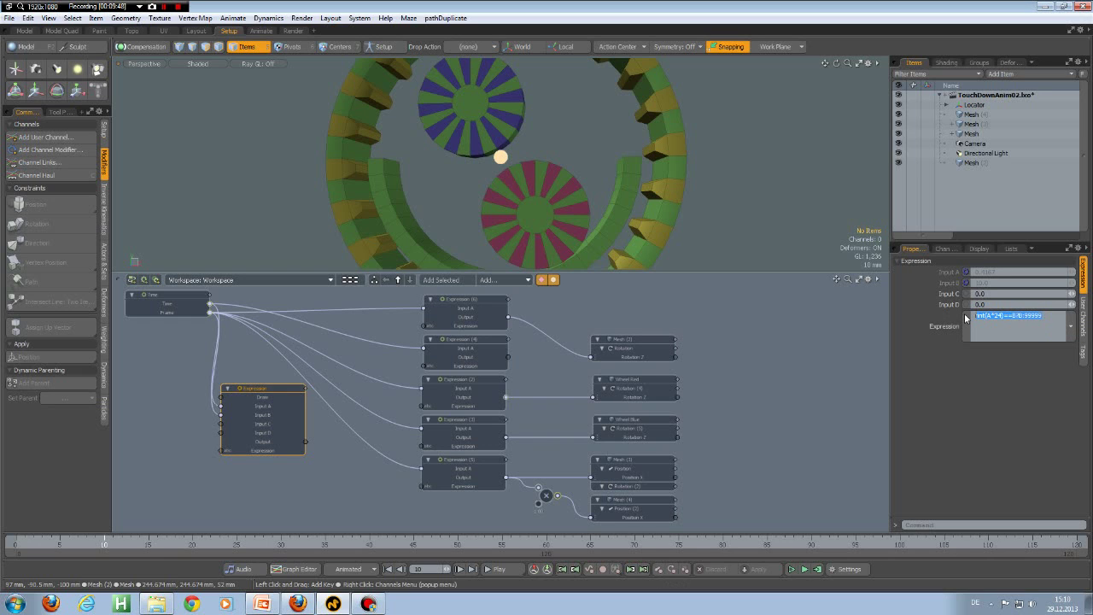
{"action": "type", "text": "A/24"}
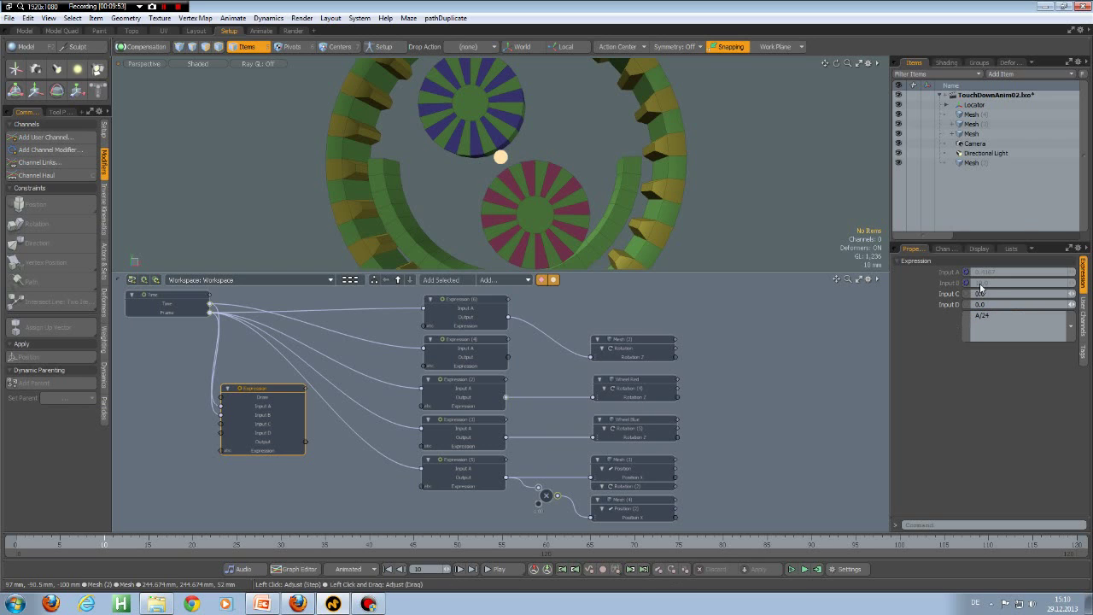
{"action": "left_click", "coordinate": [943, 249]}
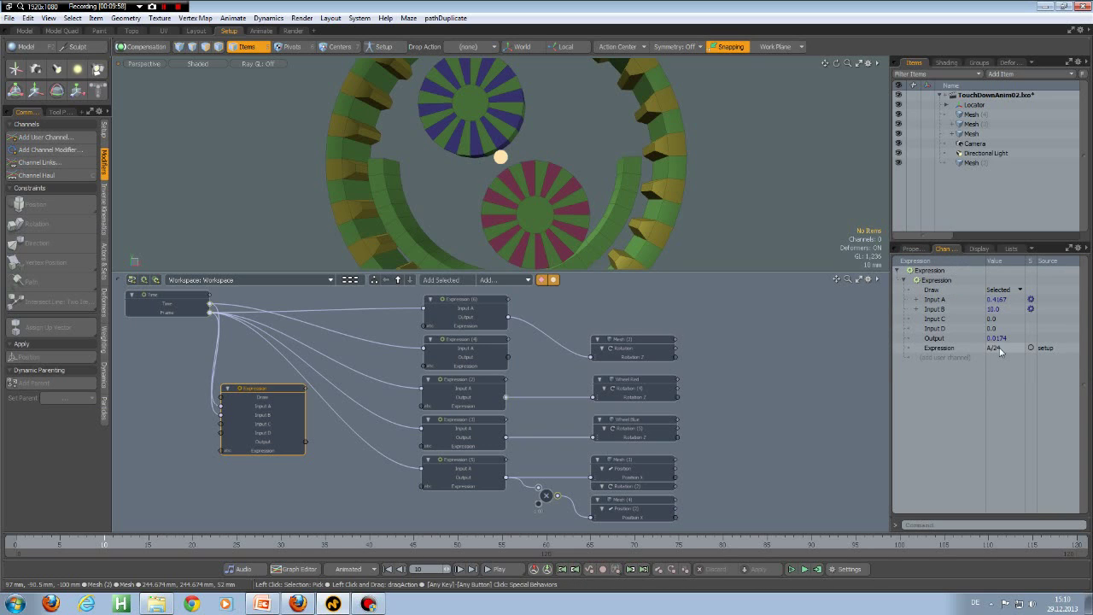
{"action": "left_click", "coordinate": [219, 538]}
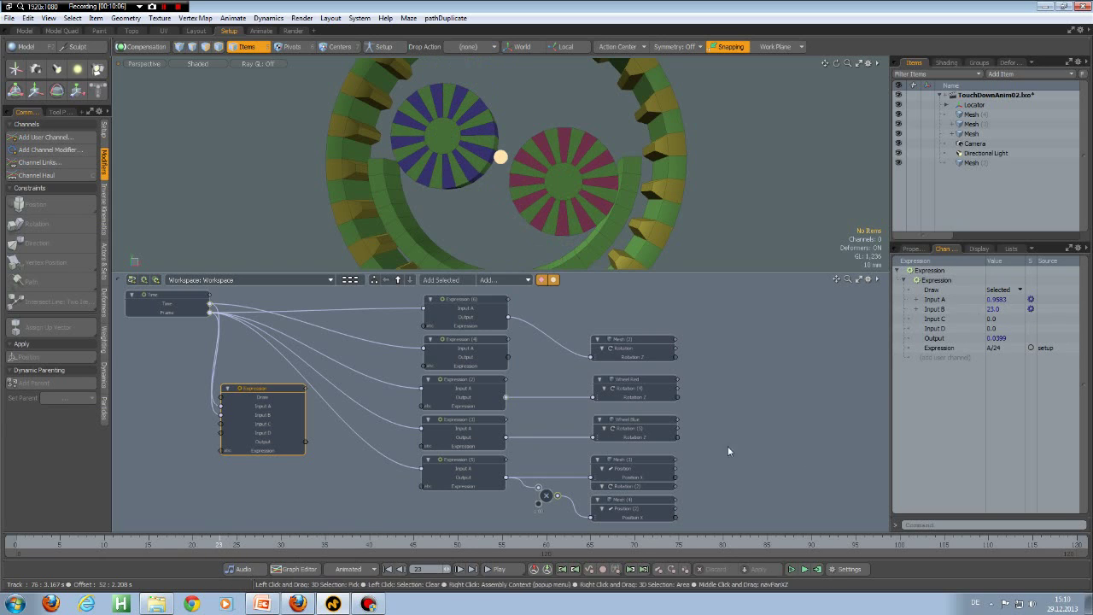
{"action": "left_click", "coordinate": [460, 570]}
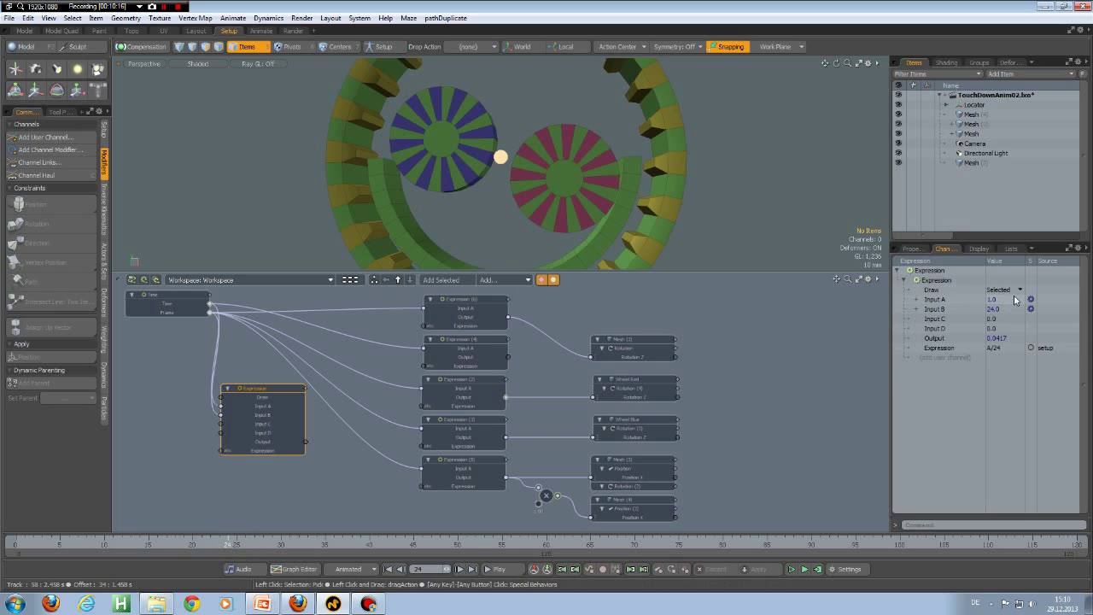
Examine the formula and channel values of the expression driving the ring's rotation at frame 24.
{"action": "left_click", "coordinate": [466, 301]}
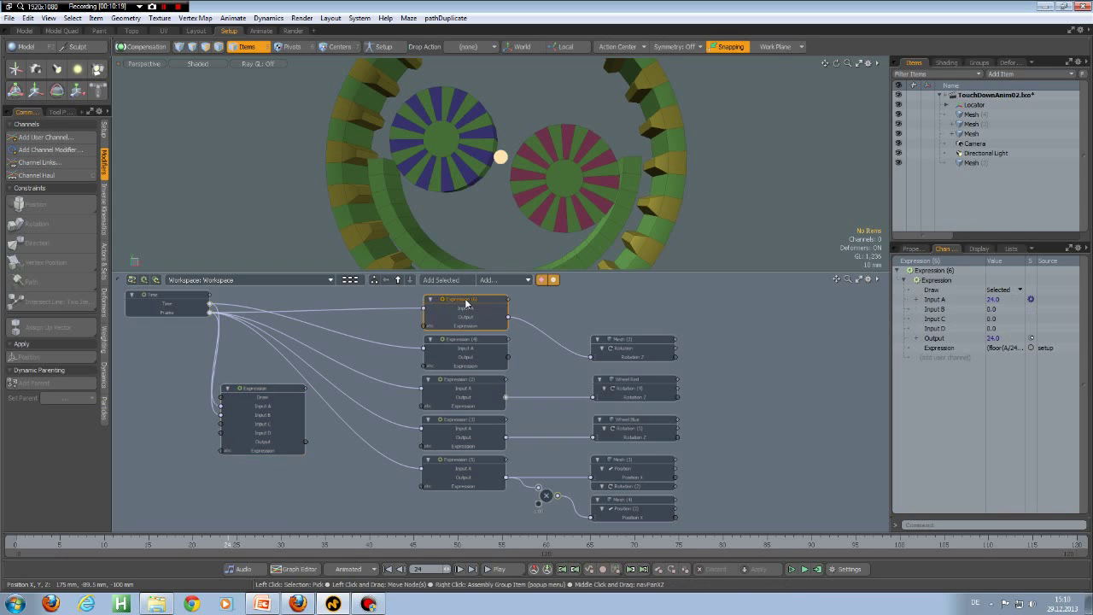
{"action": "left_click", "coordinate": [915, 249]}
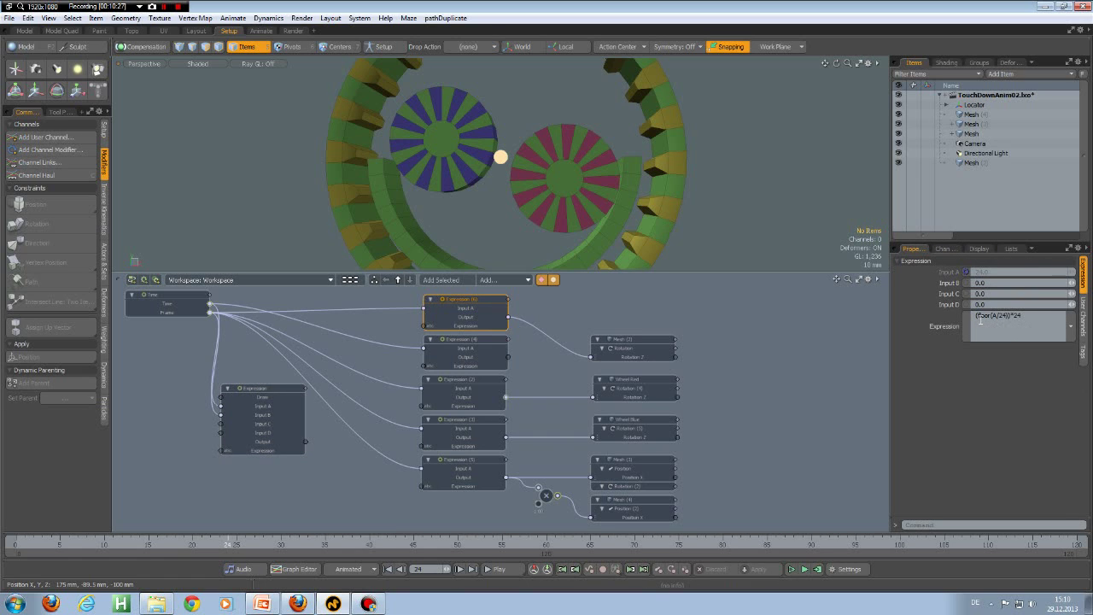
{"action": "left_click", "coordinate": [943, 248]}
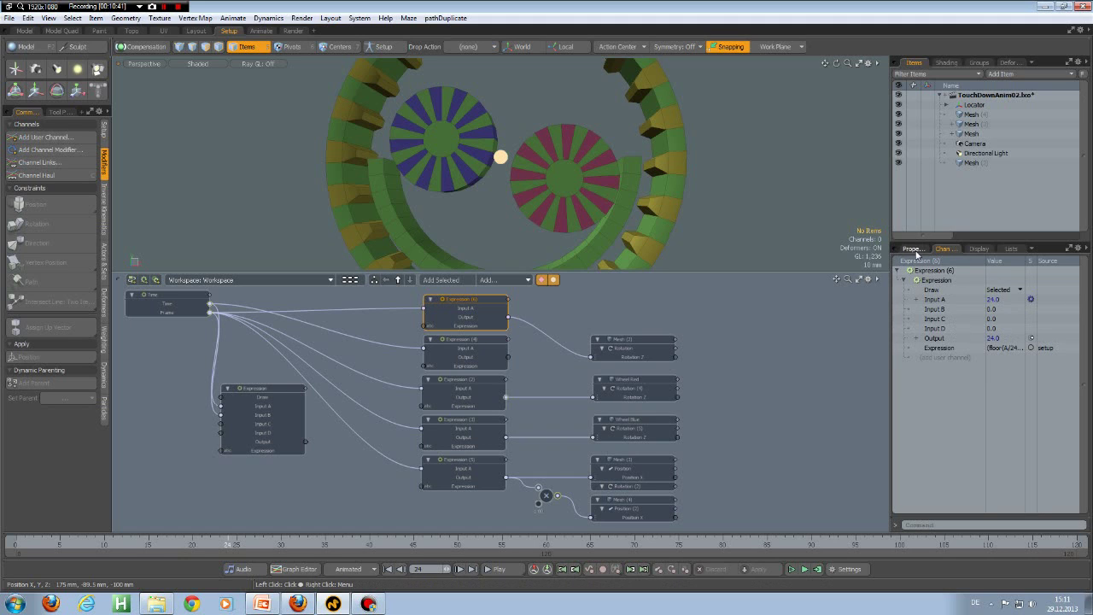
{"action": "left_click", "coordinate": [914, 249]}
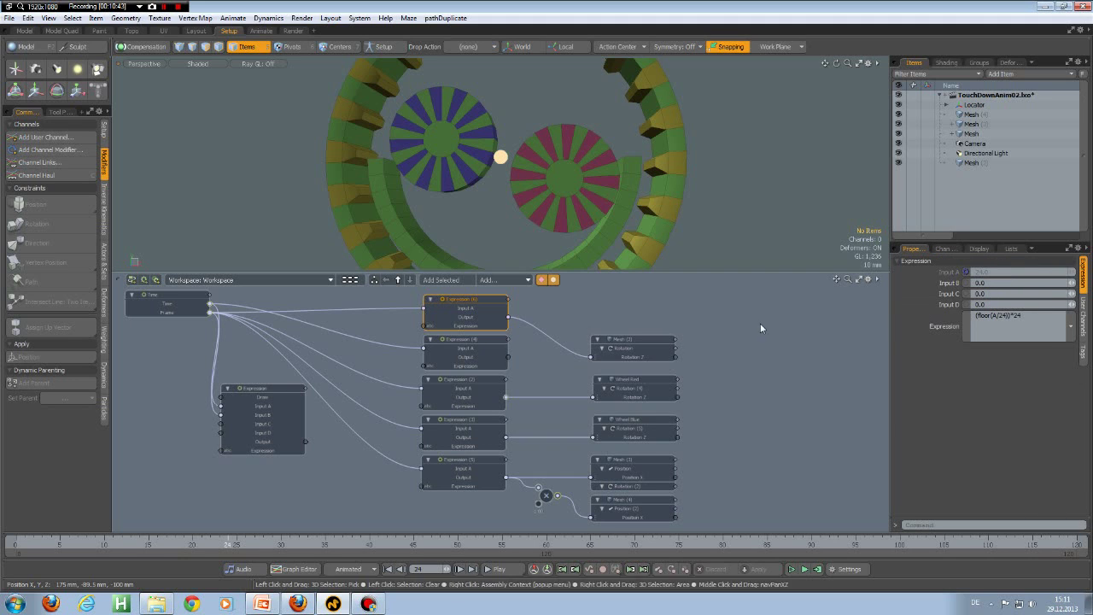
Wrap the test node's formula in floor so it reads floor(A/24), and check its channel values.
{"action": "left_click", "coordinate": [262, 391]}
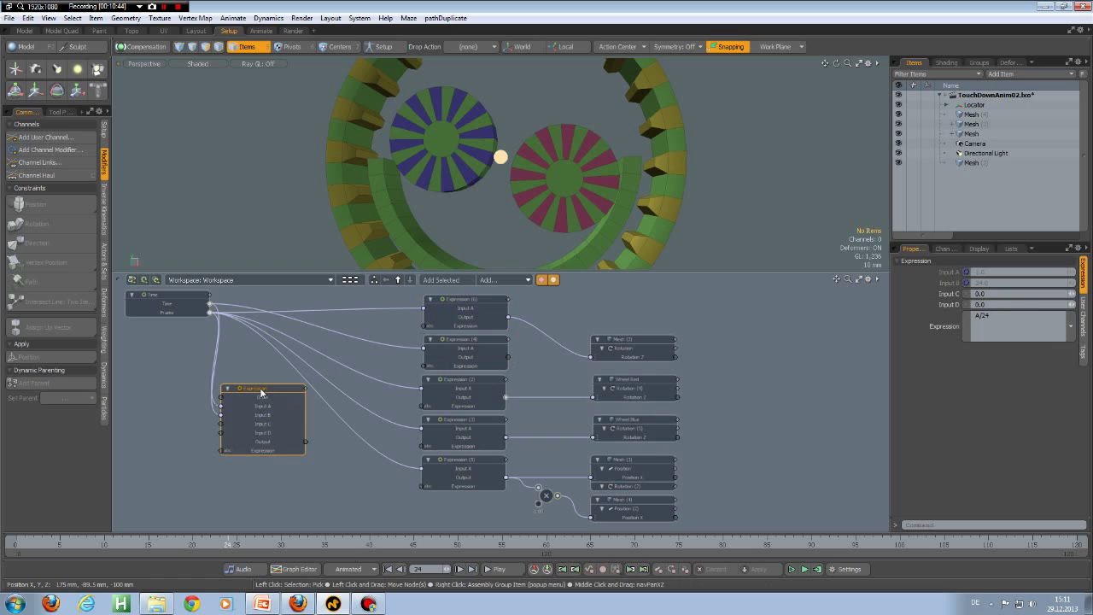
{"action": "double_click", "coordinate": [1001, 316]}
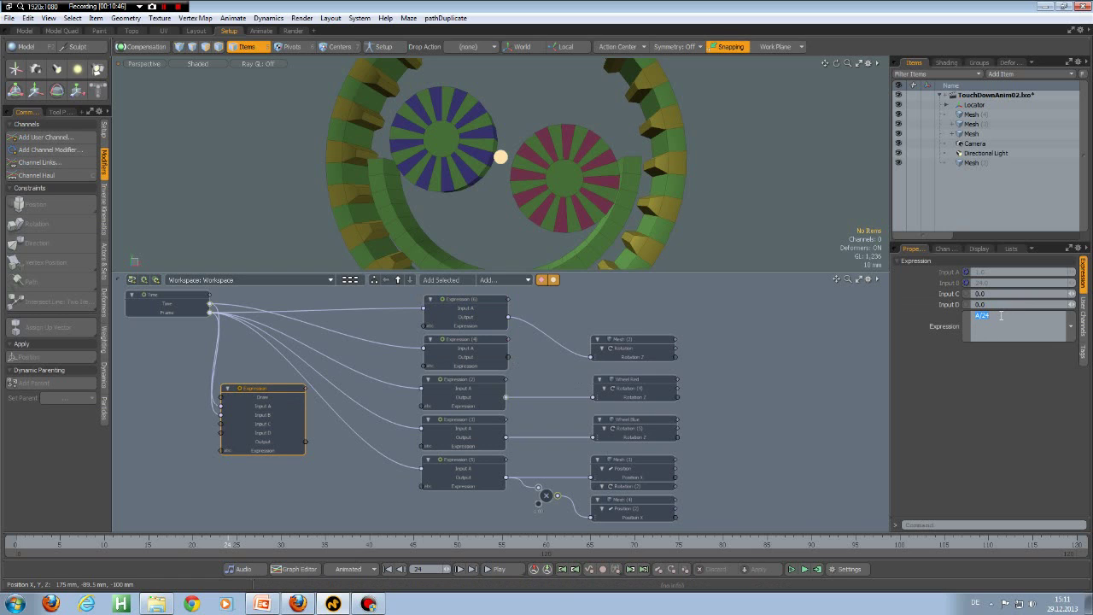
{"action": "left_click", "coordinate": [1001, 316]}
{"action": "key", "text": "Home"}
{"action": "type", "text": "floor("}
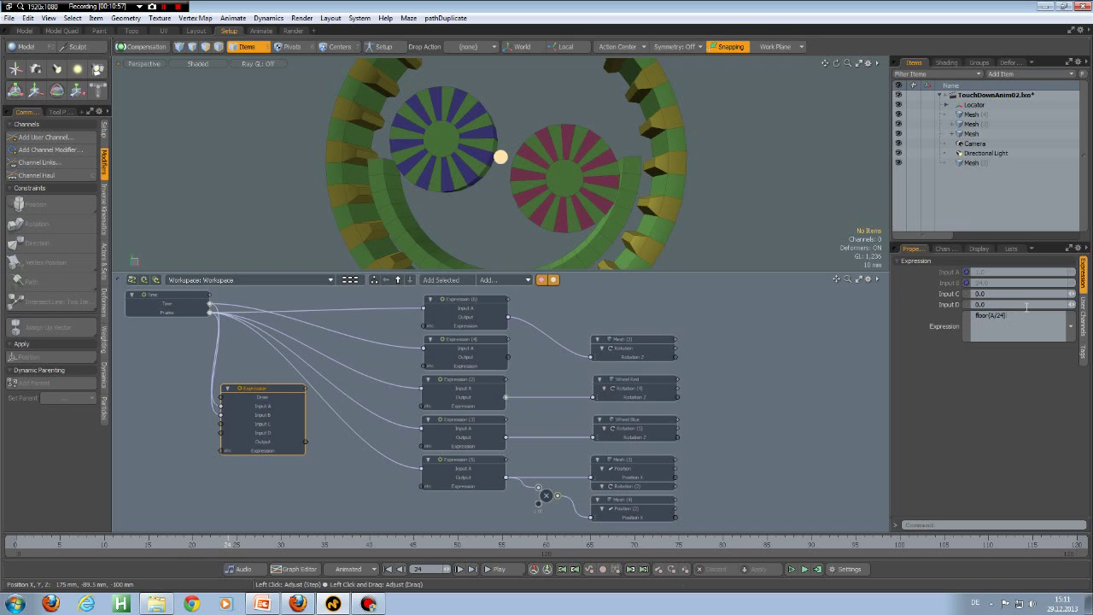
{"action": "left_click", "coordinate": [940, 249]}
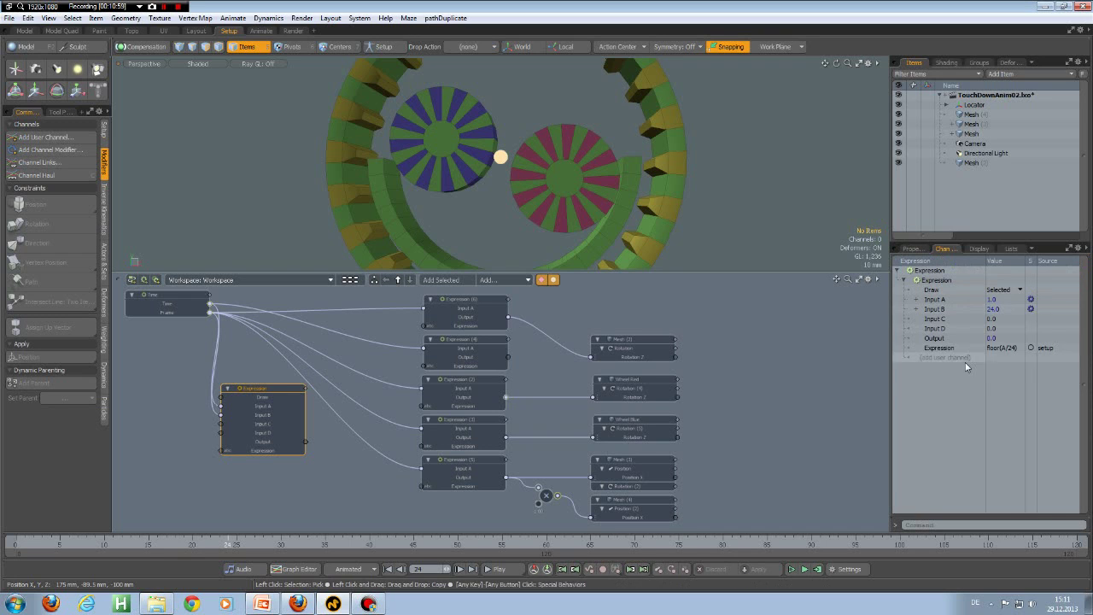
Go to frame 22, advance frame by frame to 25, and return to 24 while checking the floor(A/24) output.
{"action": "left_click", "coordinate": [209, 541]}
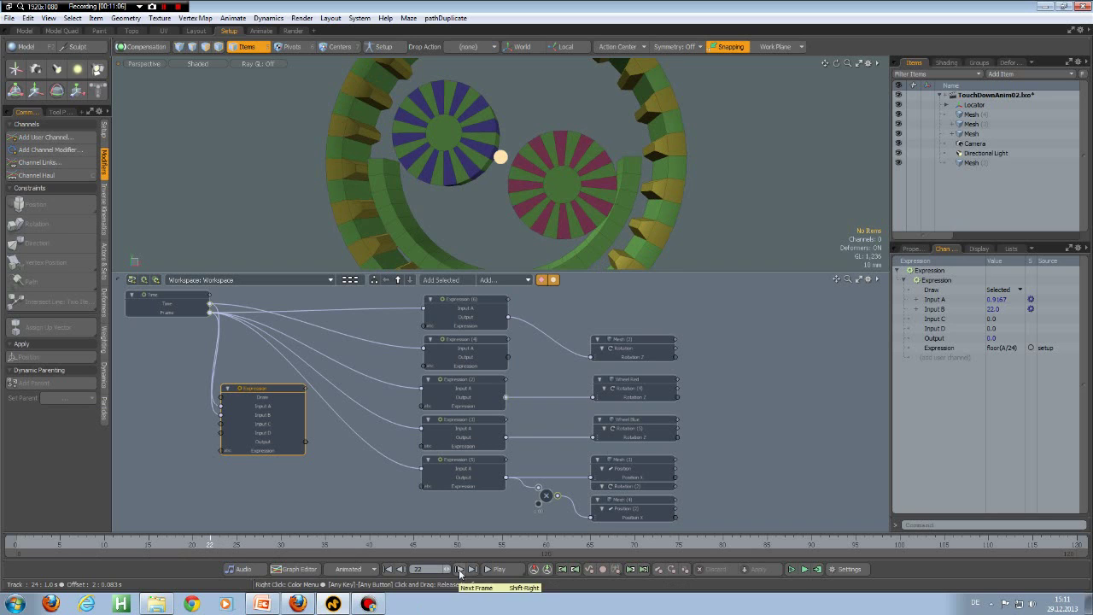
{"action": "left_click", "coordinate": [460, 570]}
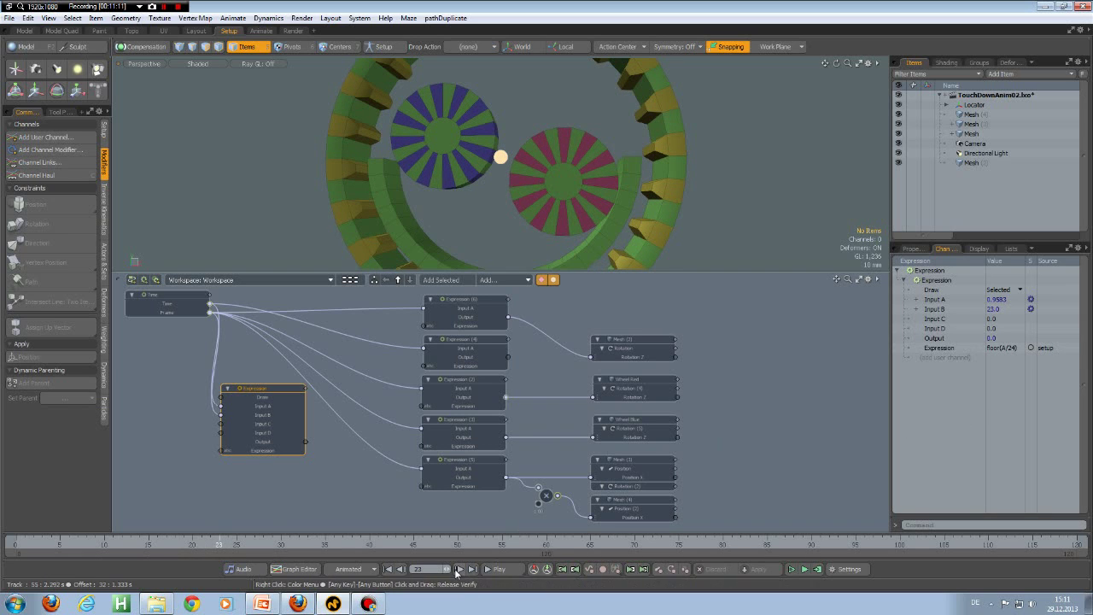
{"action": "left_click", "coordinate": [460, 570]}
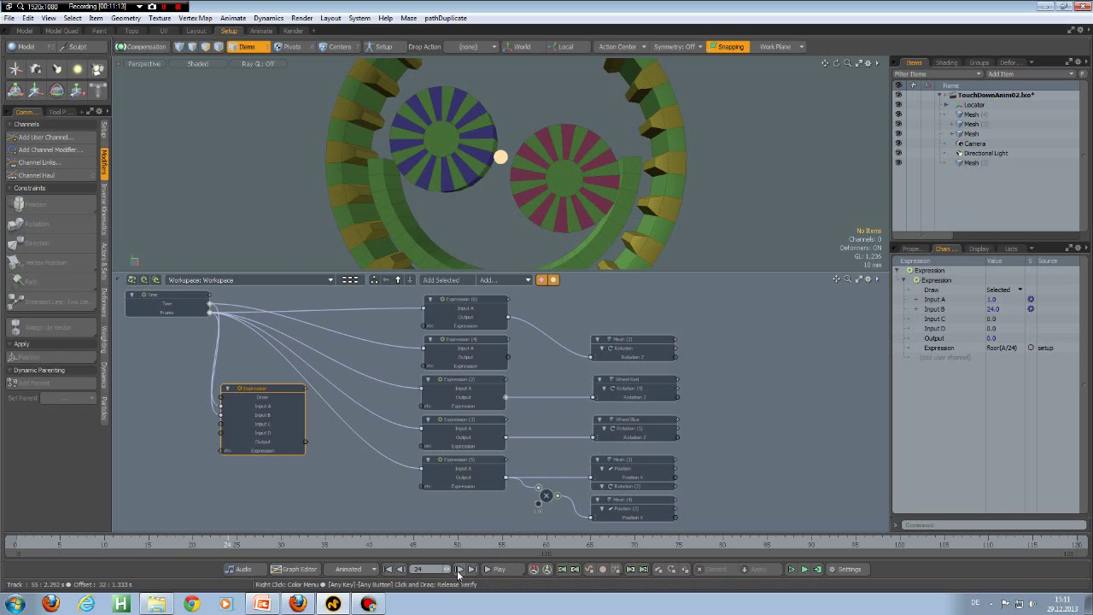
{"action": "left_click", "coordinate": [459, 569]}
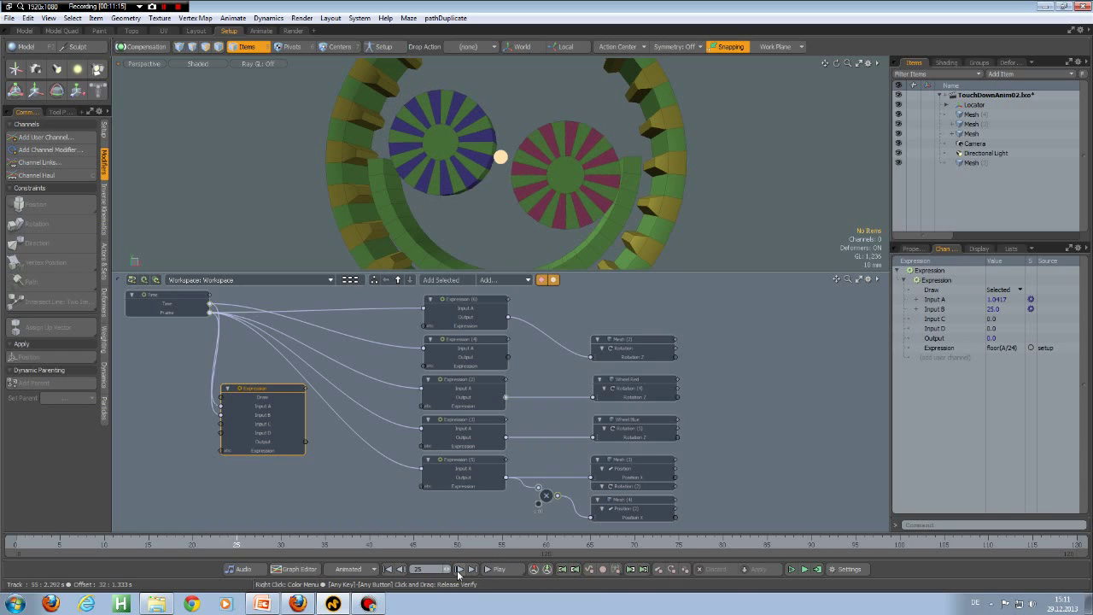
{"action": "left_click", "coordinate": [401, 569]}
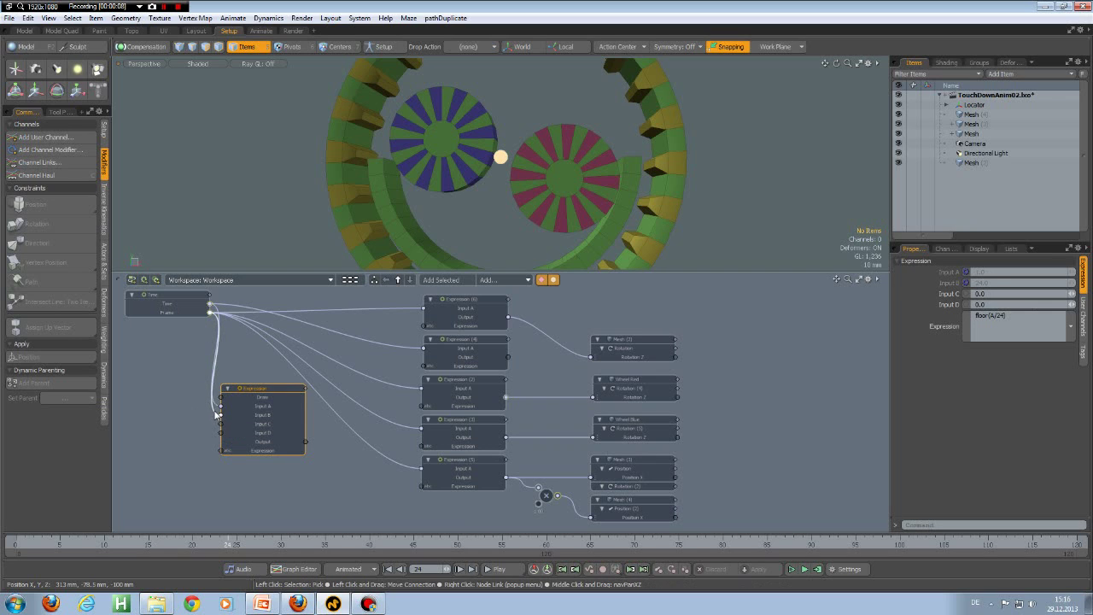
Reconnect the test Expression node with Frame feeding Input A and Time feeding Input B, and check its channel values.
{"action": "left_click_drag", "start_coordinate": [218, 415], "coordinate": [221, 406]}
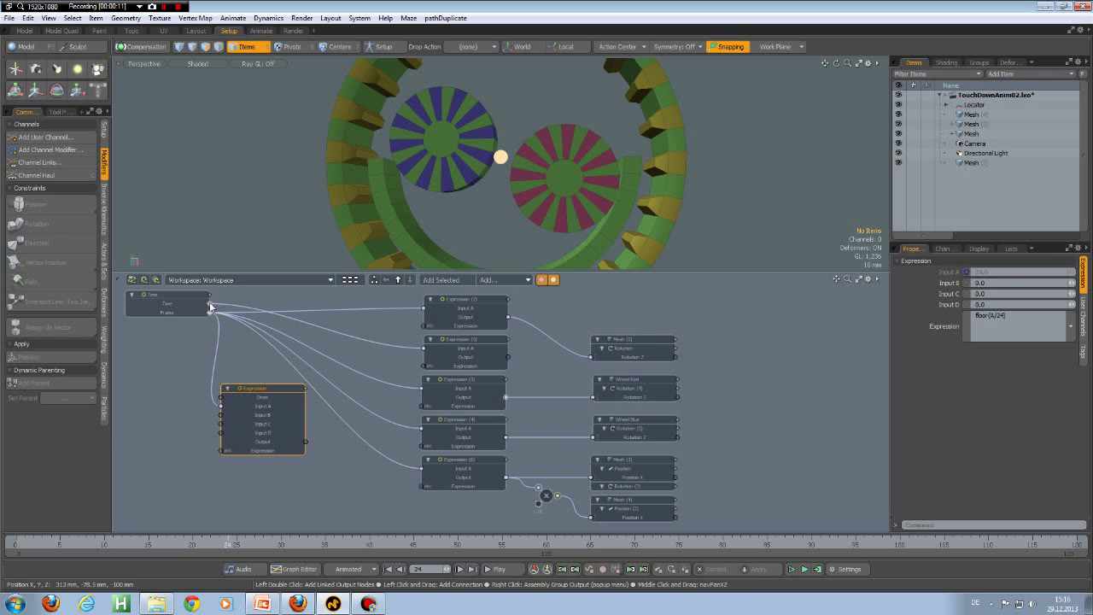
{"action": "left_click_drag", "start_coordinate": [209, 304], "coordinate": [220, 417]}
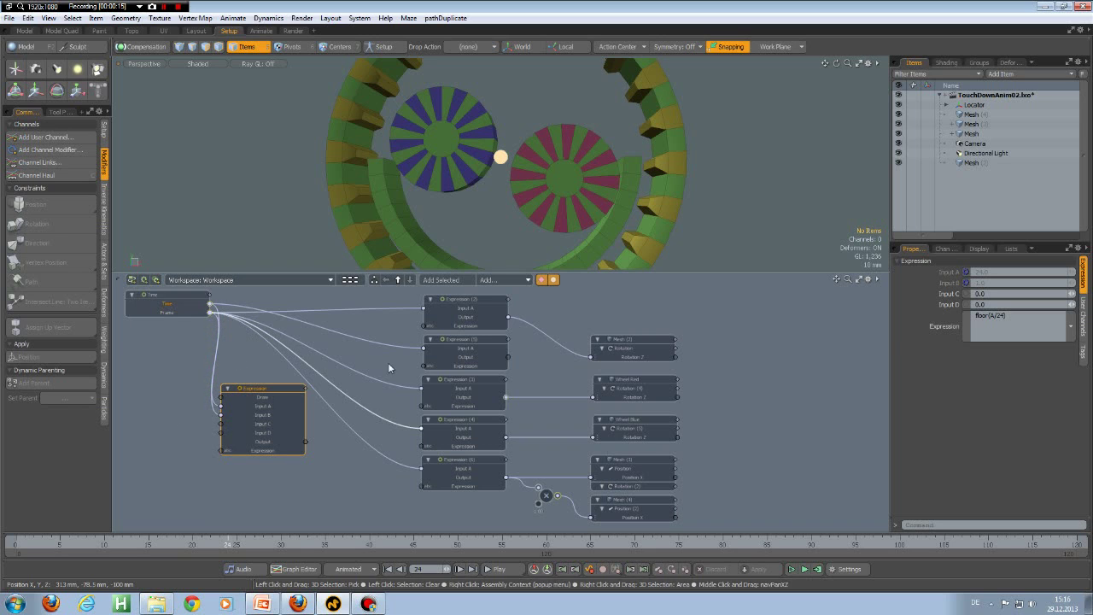
{"action": "left_click", "coordinate": [945, 250]}
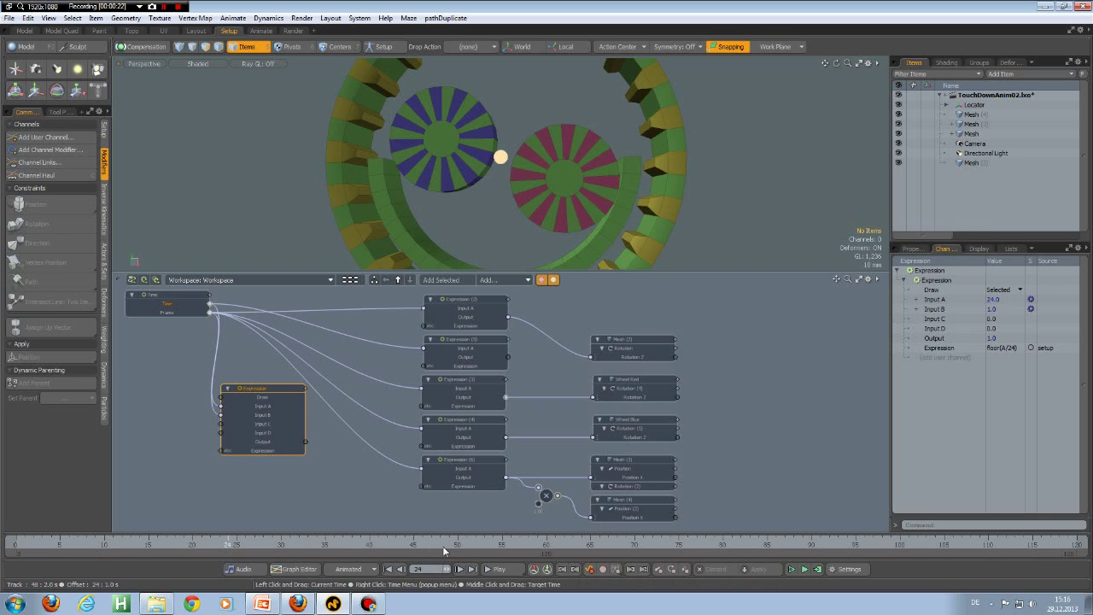
Check the expression's output at frames 48, 72 and 96, then return to frame 0.
{"action": "left_click", "coordinate": [442, 540]}
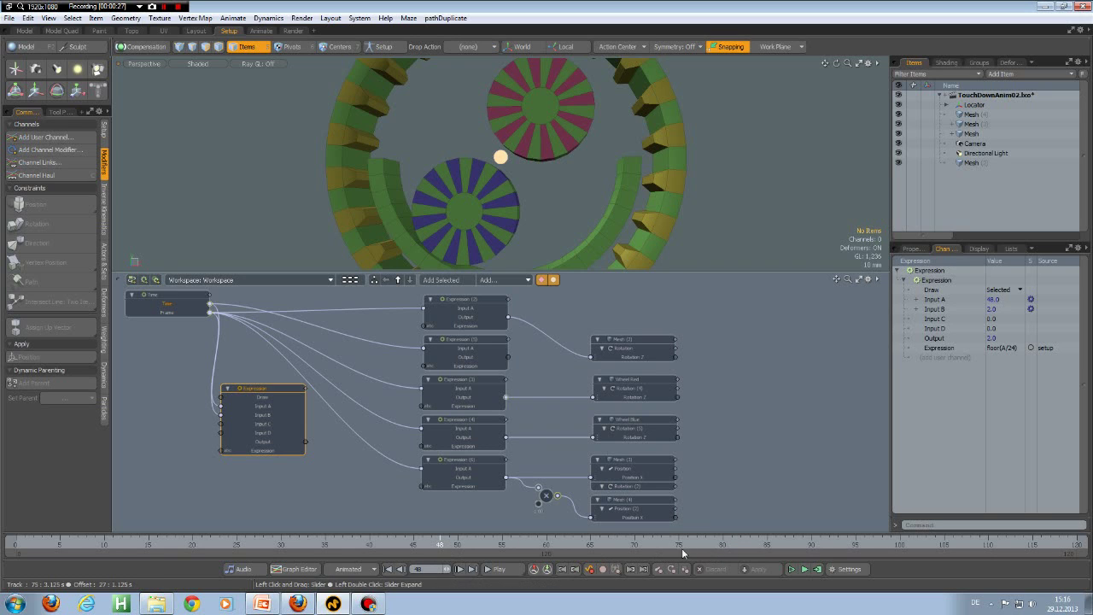
{"action": "left_click", "coordinate": [651, 542]}
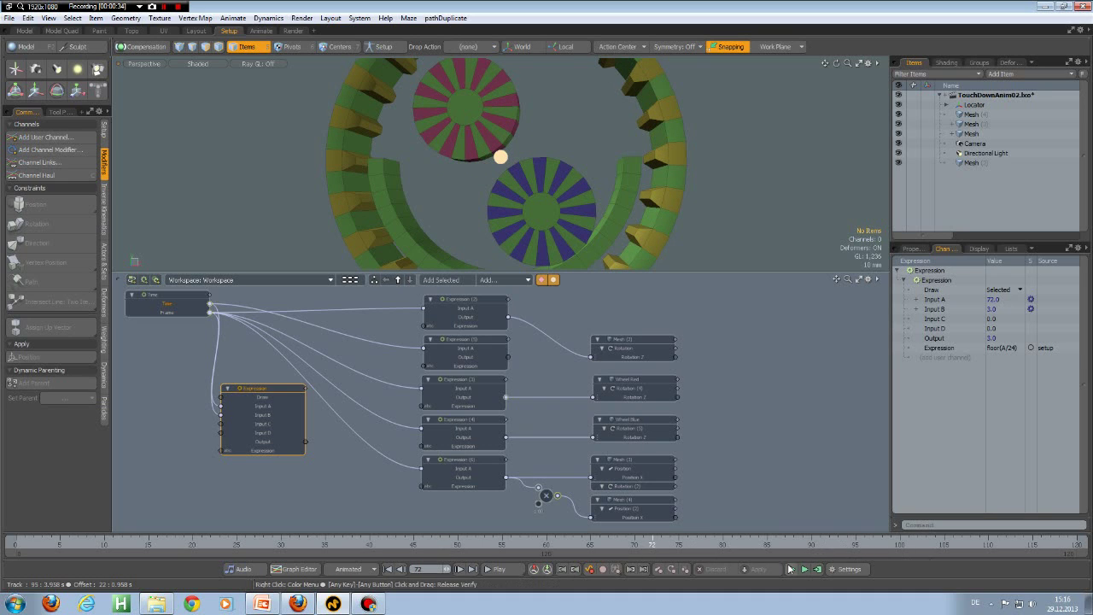
{"action": "left_click", "coordinate": [866, 542]}
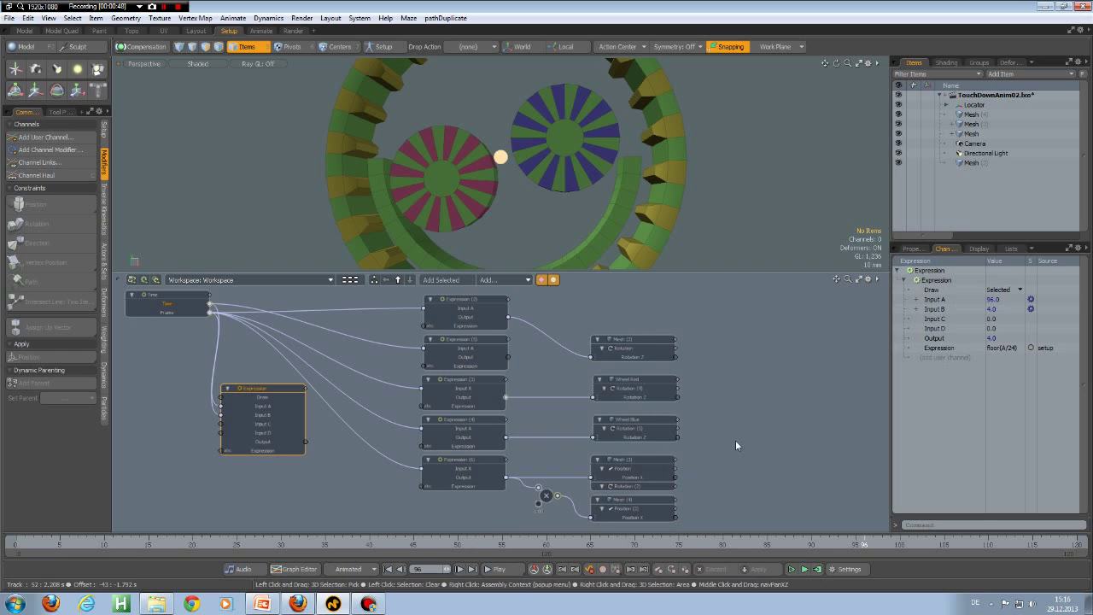
{"action": "left_click", "coordinate": [387, 570]}
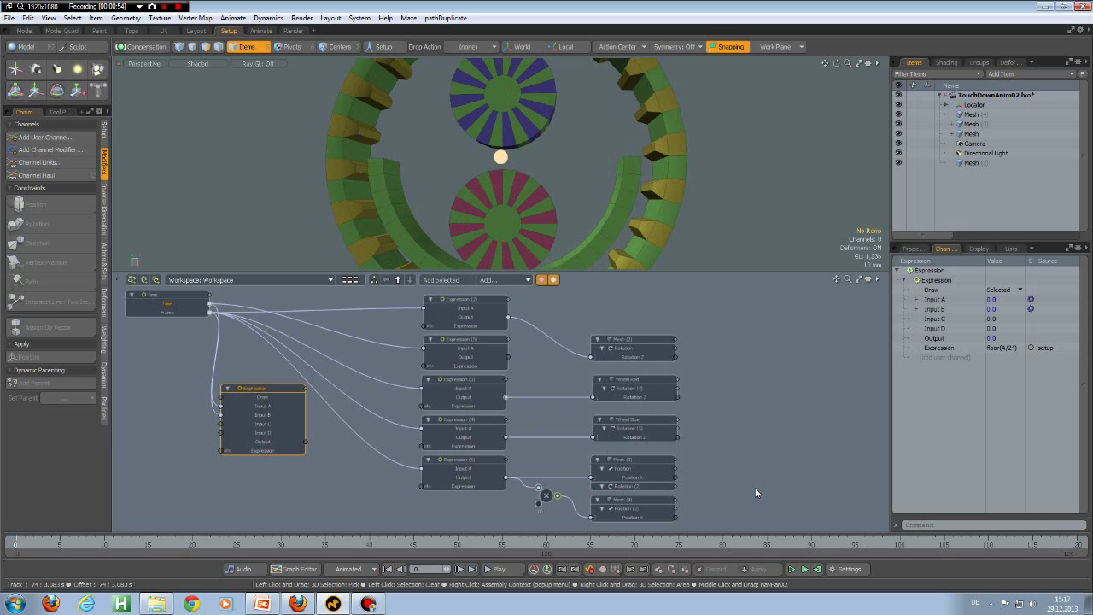
Change the test node's formula to (floor(A/24))*24, show its channel values and enlarge the node schematic.
{"action": "left_click", "coordinate": [911, 248]}
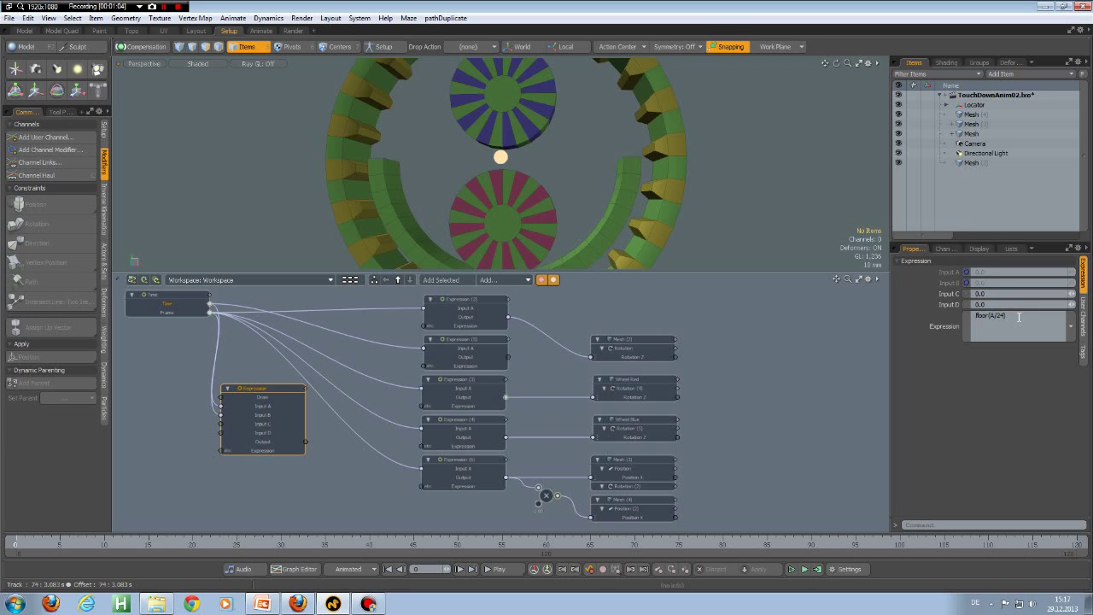
{"action": "type", "text": "("}
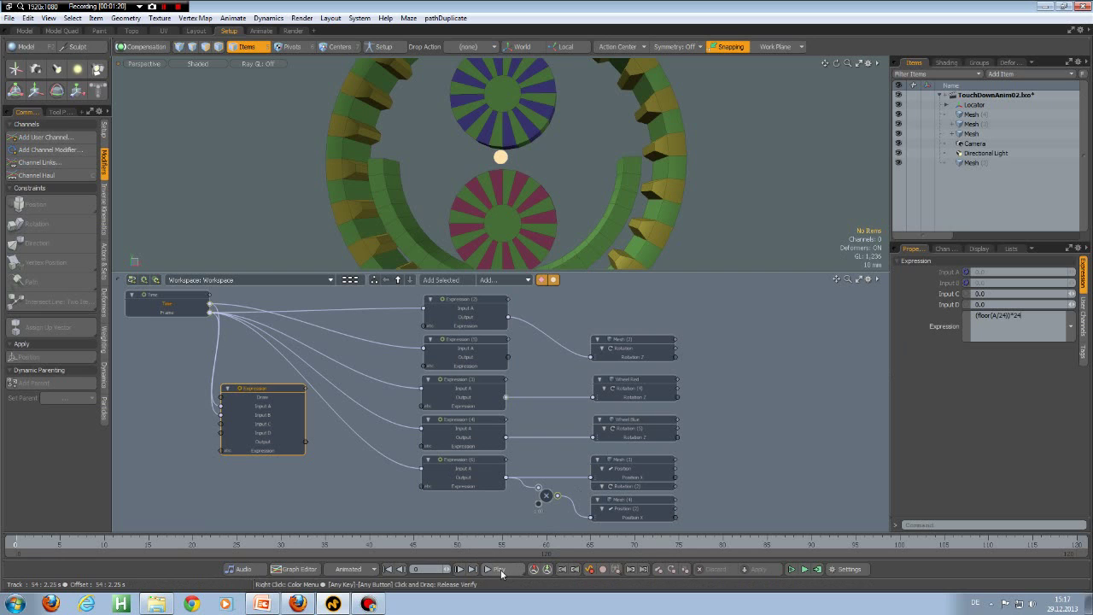
{"action": "left_click", "coordinate": [944, 249]}
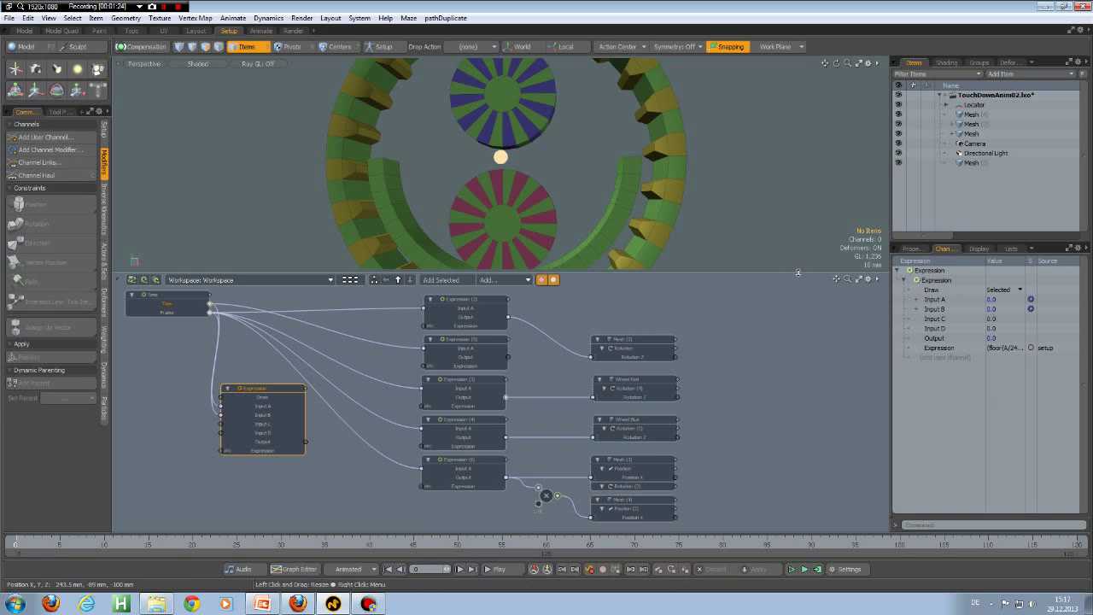
{"action": "left_click_drag", "start_coordinate": [797, 273], "coordinate": [785, 205]}
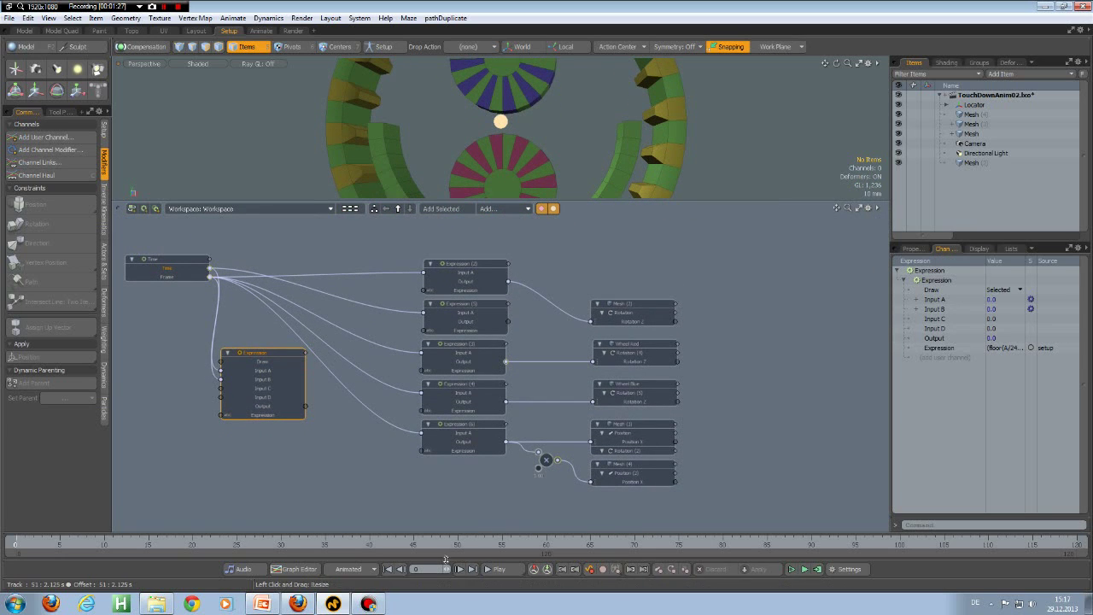
Play the animation and stop it at frame 60 while checking the test expression's output channel.
{"action": "key", "text": "slash"}
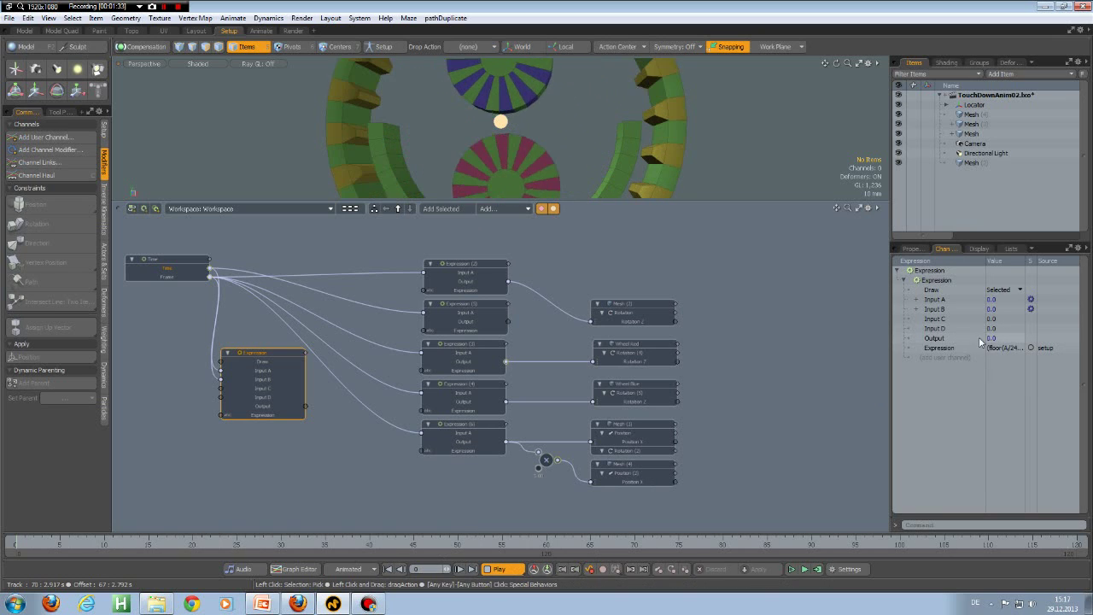
{"action": "left_click", "coordinate": [499, 569]}
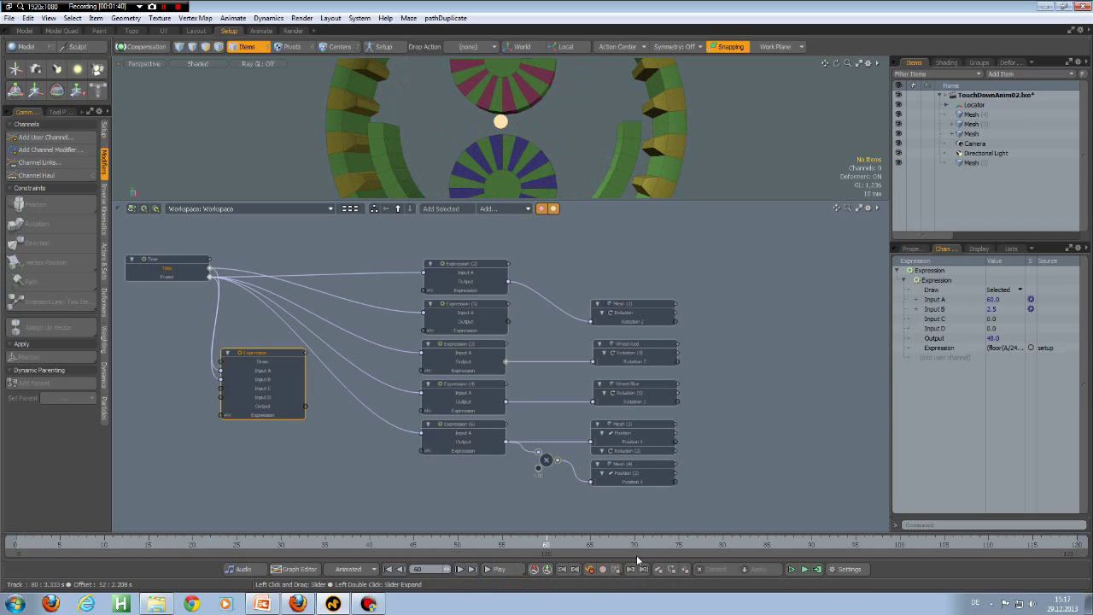
Show the floor(A)*6 expression's formula and connect its output to the ring mesh's Z rotation in place of the previous expression.
{"action": "left_click", "coordinate": [458, 312]}
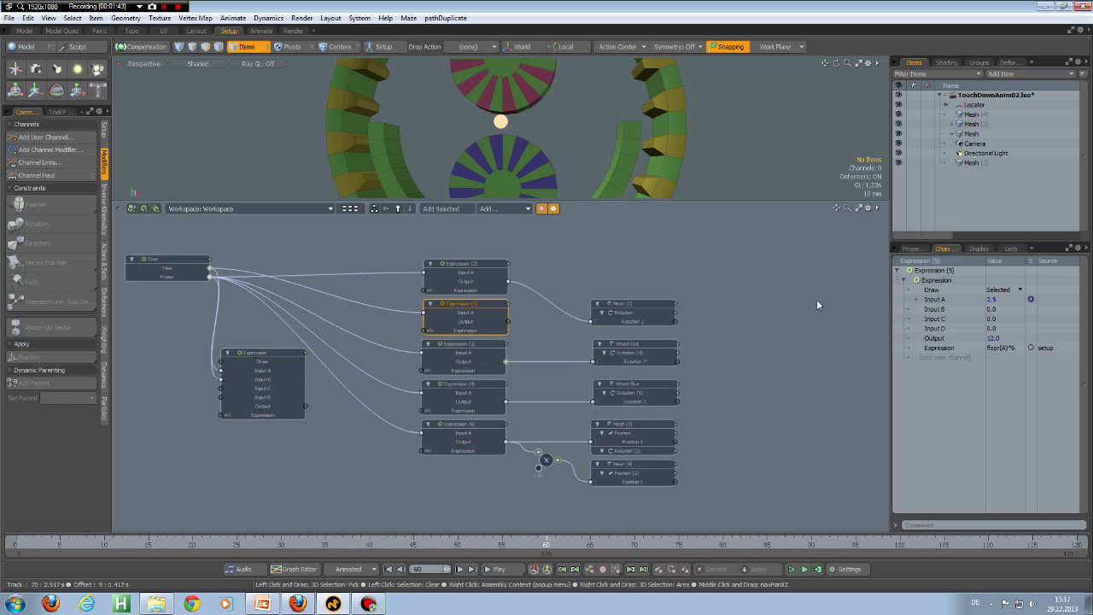
{"action": "left_click", "coordinate": [912, 249]}
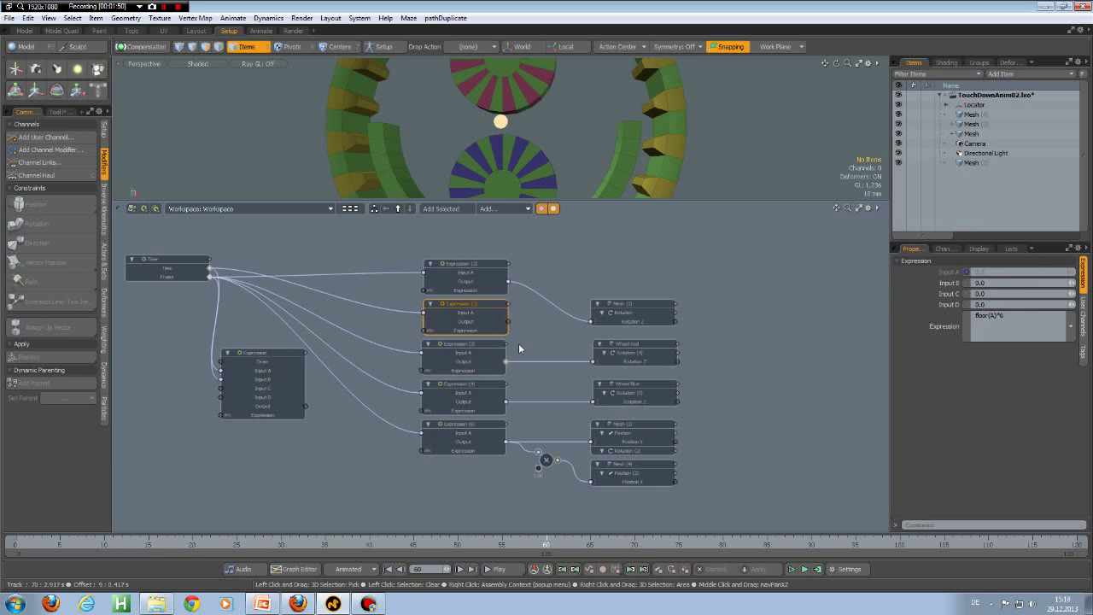
{"action": "left_click_drag", "start_coordinate": [509, 322], "coordinate": [589, 322]}
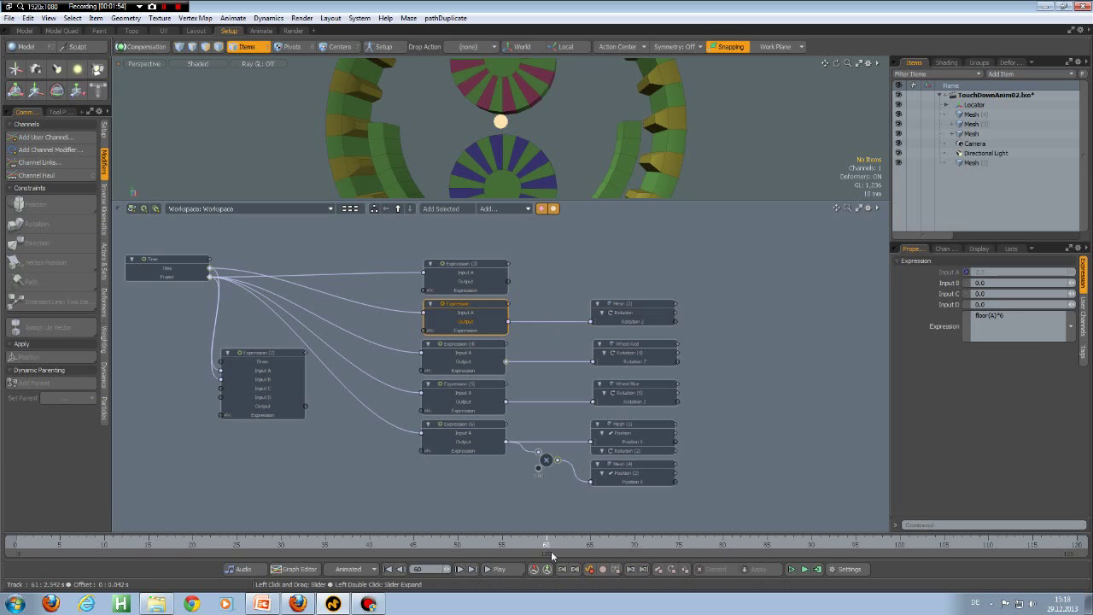
Play the animation to check the ring's stepped rotation, stop playback and return to frame 0.
{"action": "left_click", "coordinate": [499, 570]}
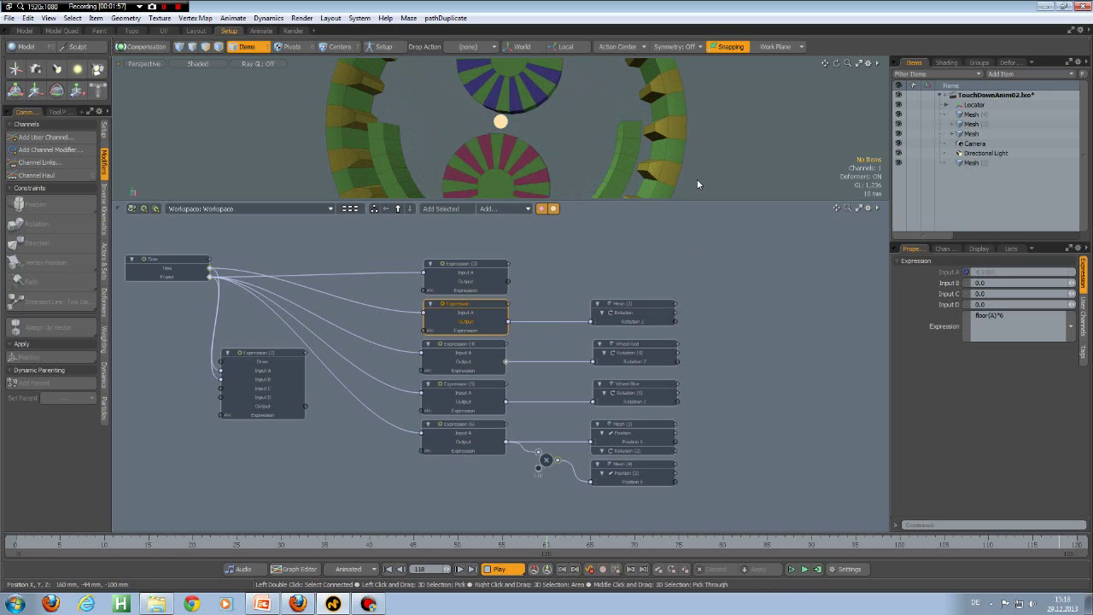
{"action": "left_click", "coordinate": [508, 569]}
{"action": "left_click", "coordinate": [387, 570]}
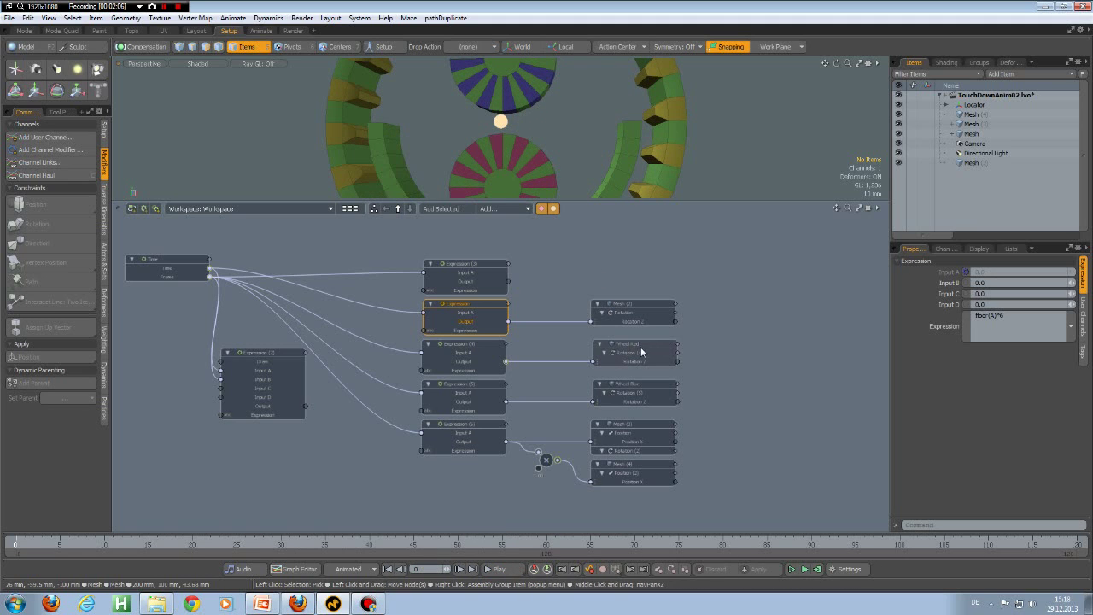
Replace the rint condition in the Wheel Red rotation expression with A>=30&&A<90, keeping the rest of the formula.
{"action": "left_click", "coordinate": [454, 346]}
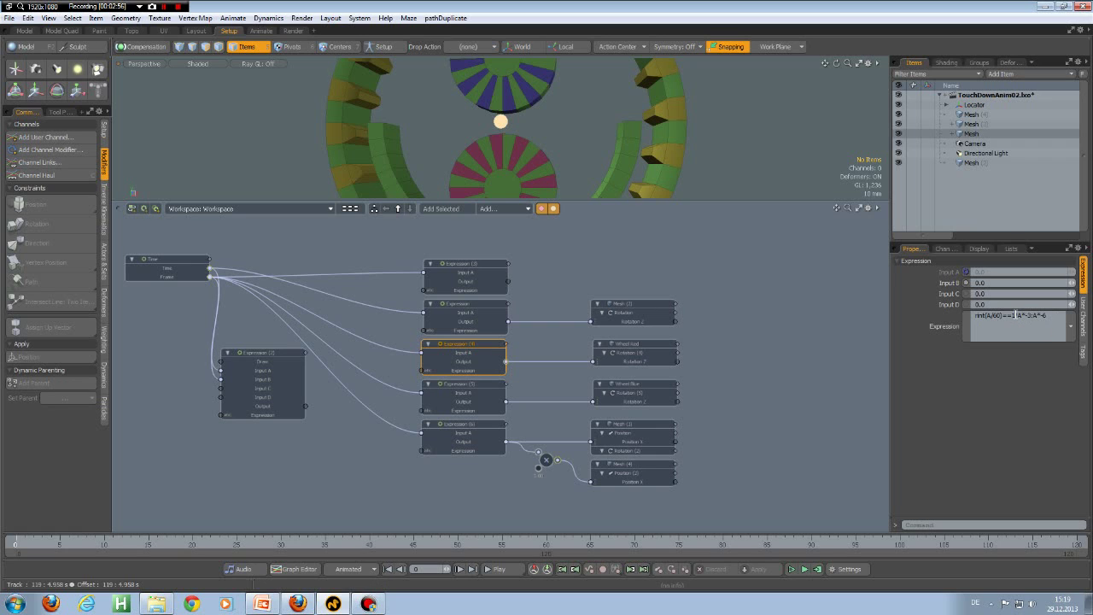
{"action": "left_click_drag", "start_coordinate": [1015, 314], "coordinate": [980, 335]}
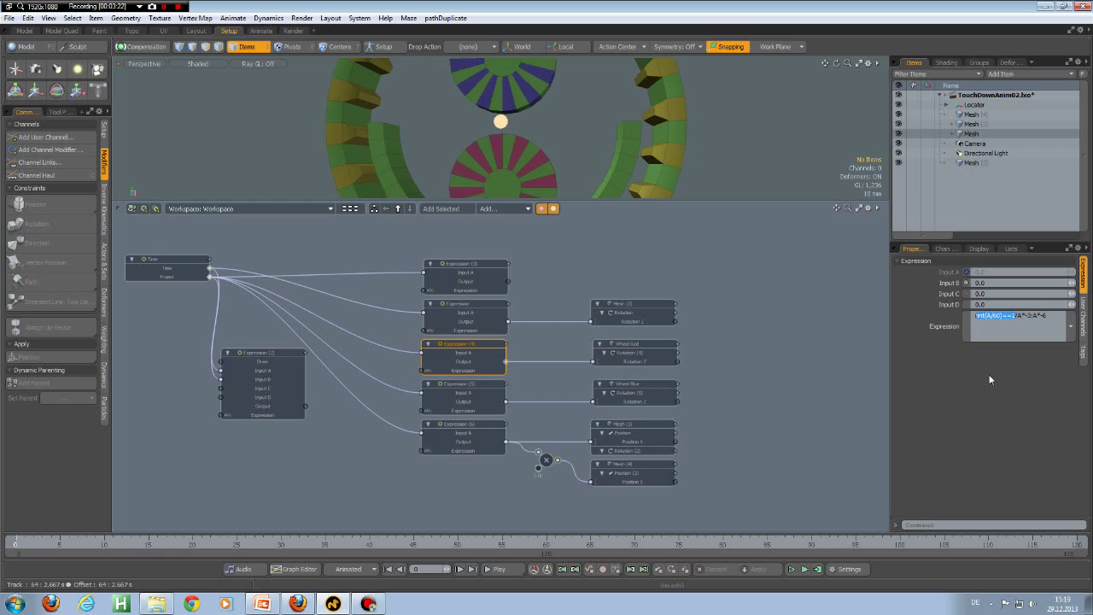
{"action": "type", "text": "A"}
{"action": "type", "text": ">="}
{"action": "type", "text": "30&&"}
{"action": "type", "text": "A<"}
{"action": "type", "text": "<"}
{"action": "type", "text": "90"}
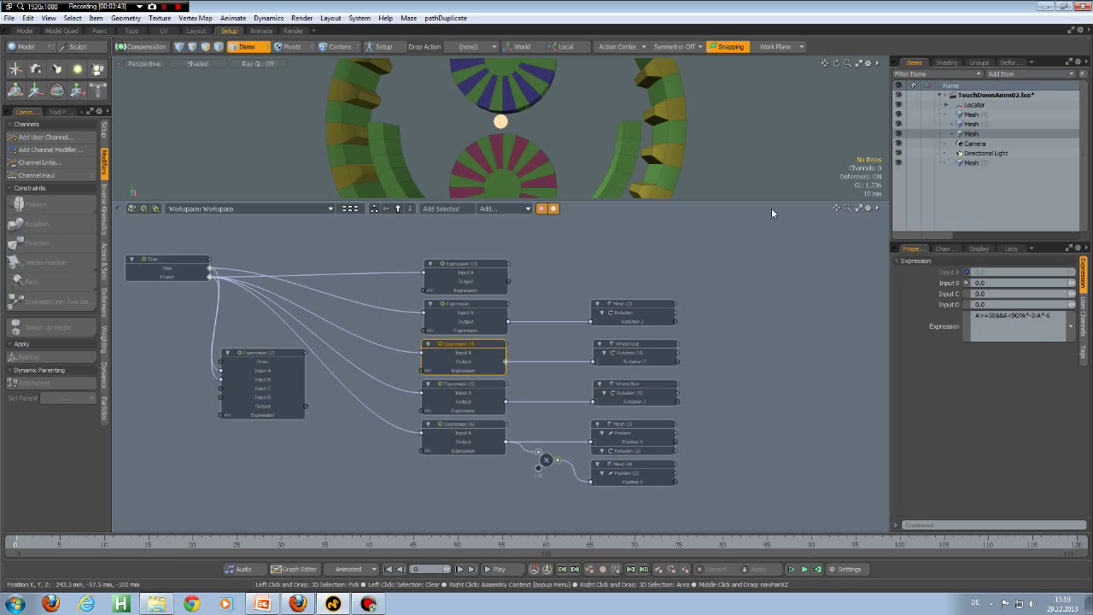
Enlarge the 3D view and play the animation to check the rotation of both wheels, stopping at frame 6.
{"action": "left_click_drag", "start_coordinate": [776, 201], "coordinate": [768, 318]}
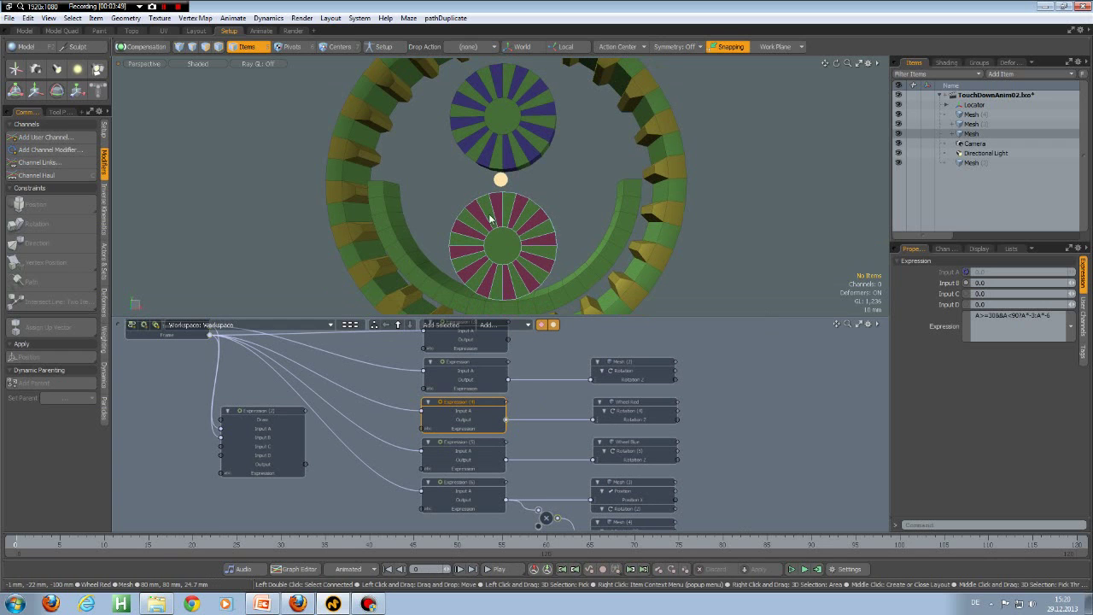
{"action": "left_click", "coordinate": [493, 571]}
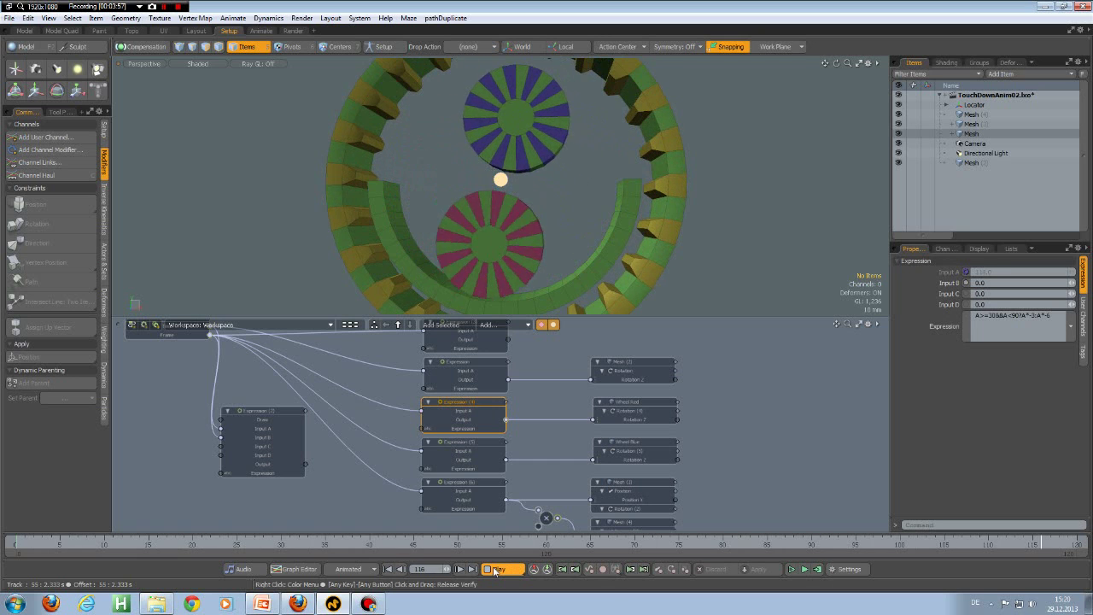
{"action": "left_click", "coordinate": [494, 571]}
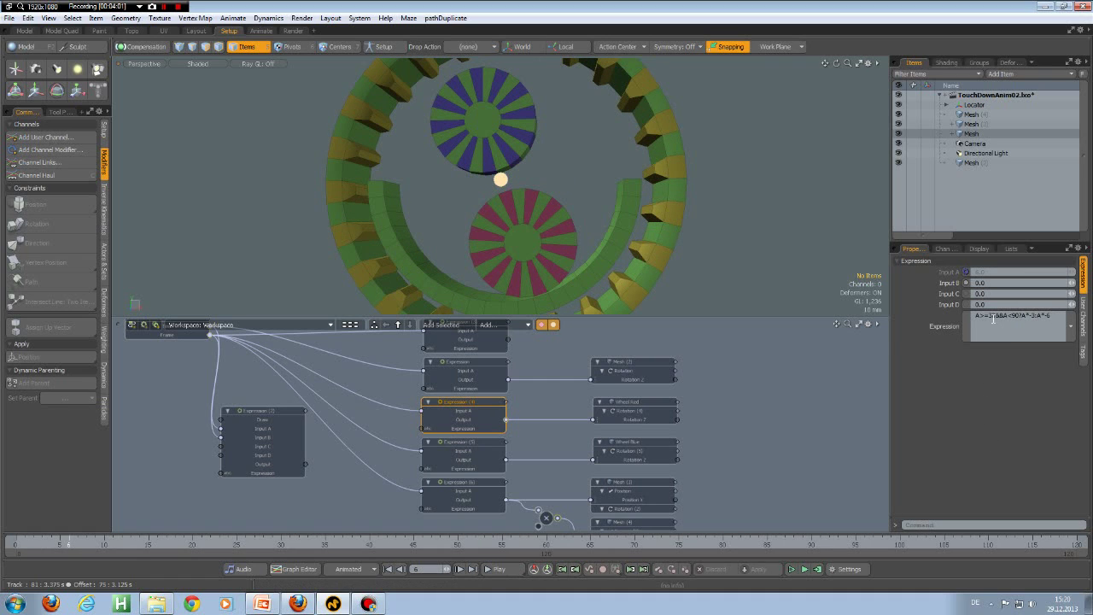
Compare the formula driving the Wheel Blue rotation with the one driving Wheel Red.
{"action": "left_click", "coordinate": [464, 445]}
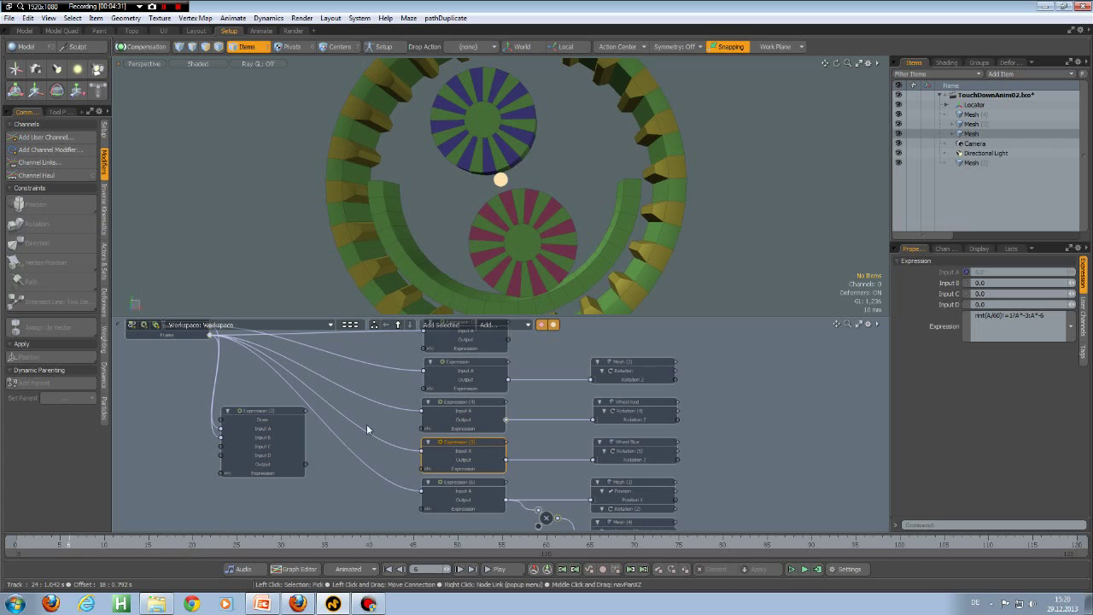
{"action": "left_click", "coordinate": [466, 410]}
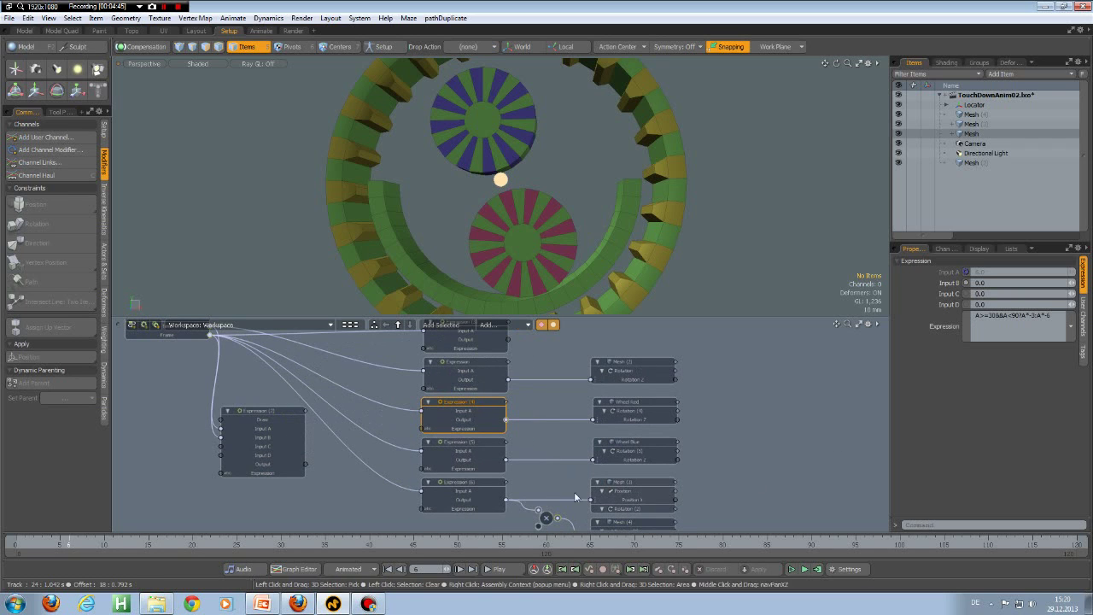
Show the formula of the expression driving the mesh positions and fit the whole model in the 3D view.
{"action": "left_click", "coordinate": [461, 488]}
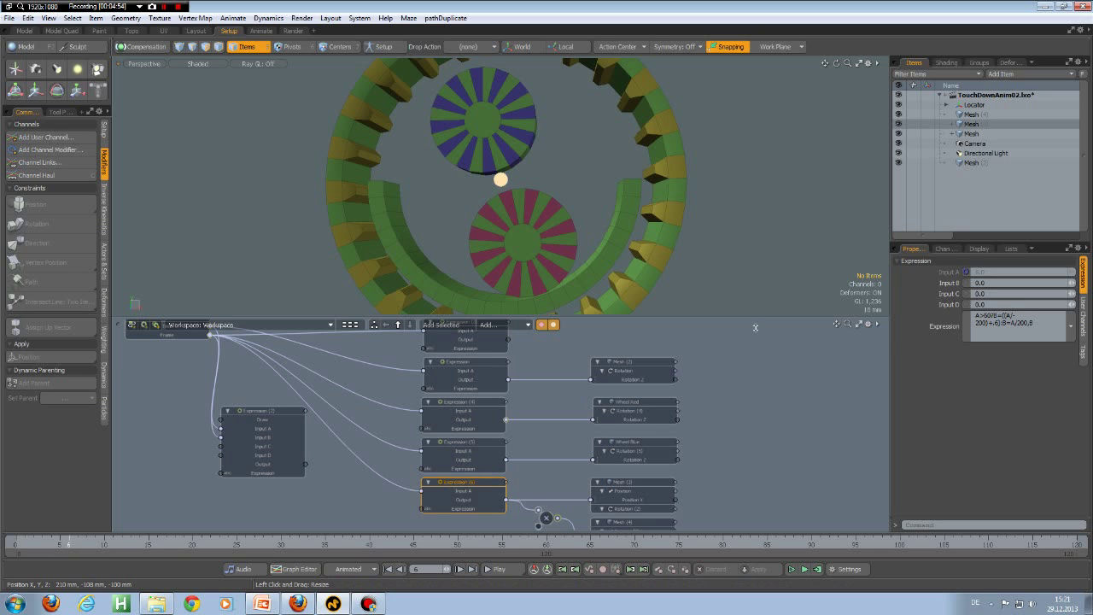
{"action": "left_click_drag", "start_coordinate": [755, 314], "coordinate": [755, 377]}
{"action": "scroll", "coordinate": [749, 255], "scroll_direction": "down", "scroll_amount": 2}
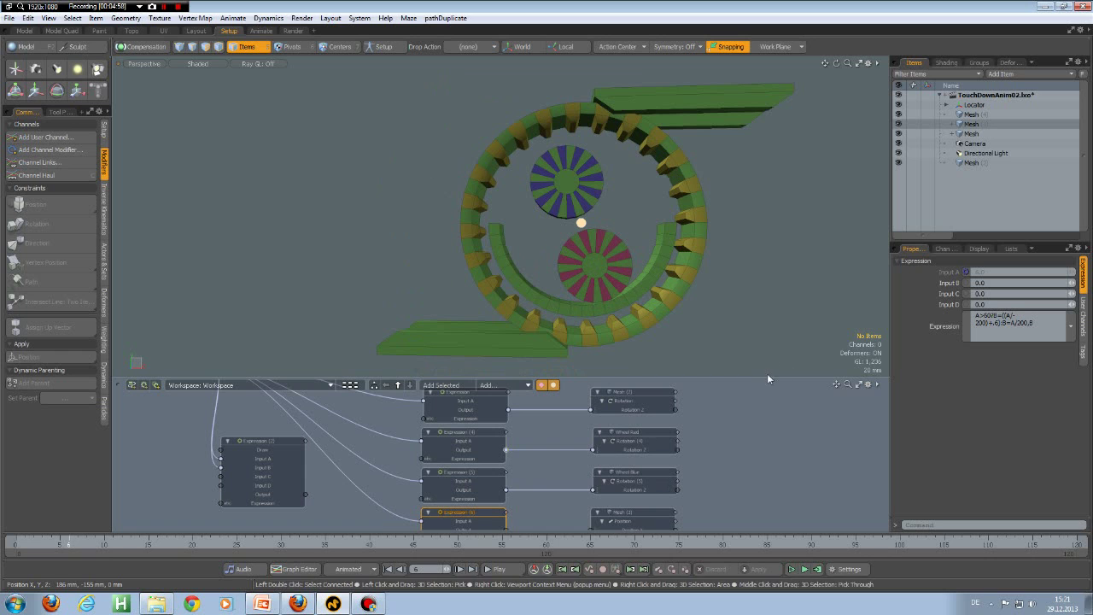
{"action": "left_click_drag", "start_coordinate": [767, 375], "coordinate": [769, 282]}
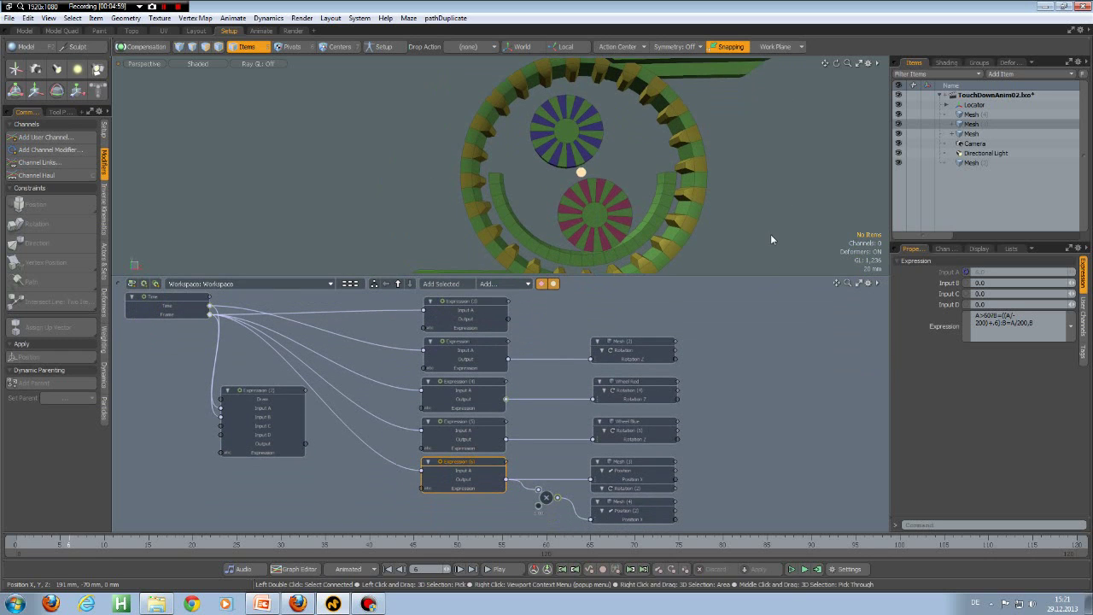
{"action": "scroll", "coordinate": [793, 212], "scroll_direction": "down", "scroll_amount": 2}
{"action": "scroll", "coordinate": [793, 211], "scroll_direction": "down", "scroll_amount": 2}
{"action": "scroll", "coordinate": [793, 212], "scroll_direction": "up", "scroll_amount": 1}
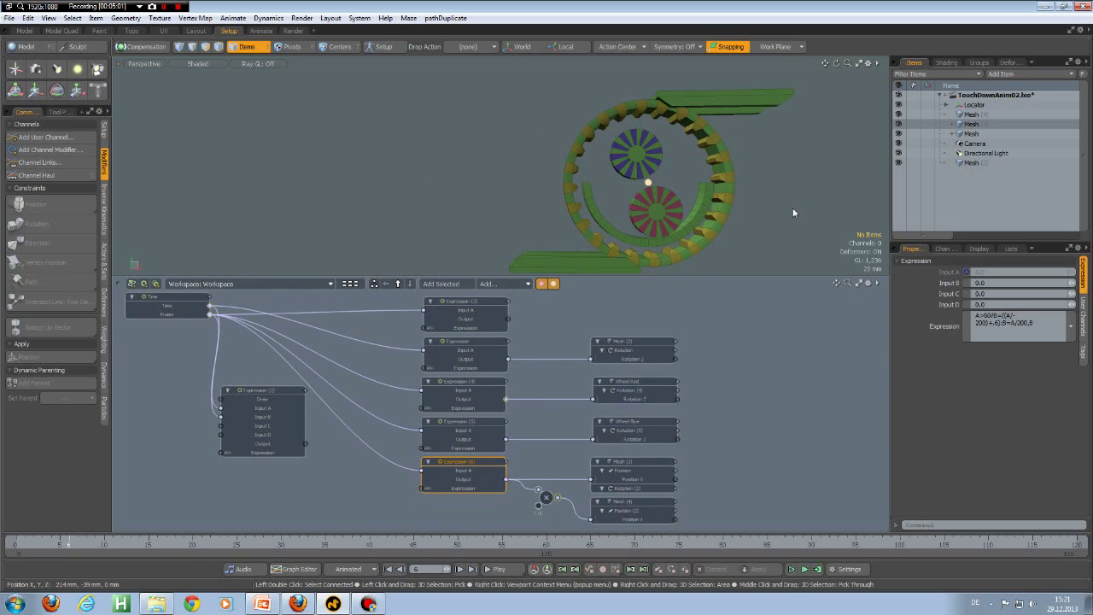
{"action": "scroll", "coordinate": [792, 212], "scroll_direction": "down", "scroll_amount": 1}
{"action": "key", "text": "a"}
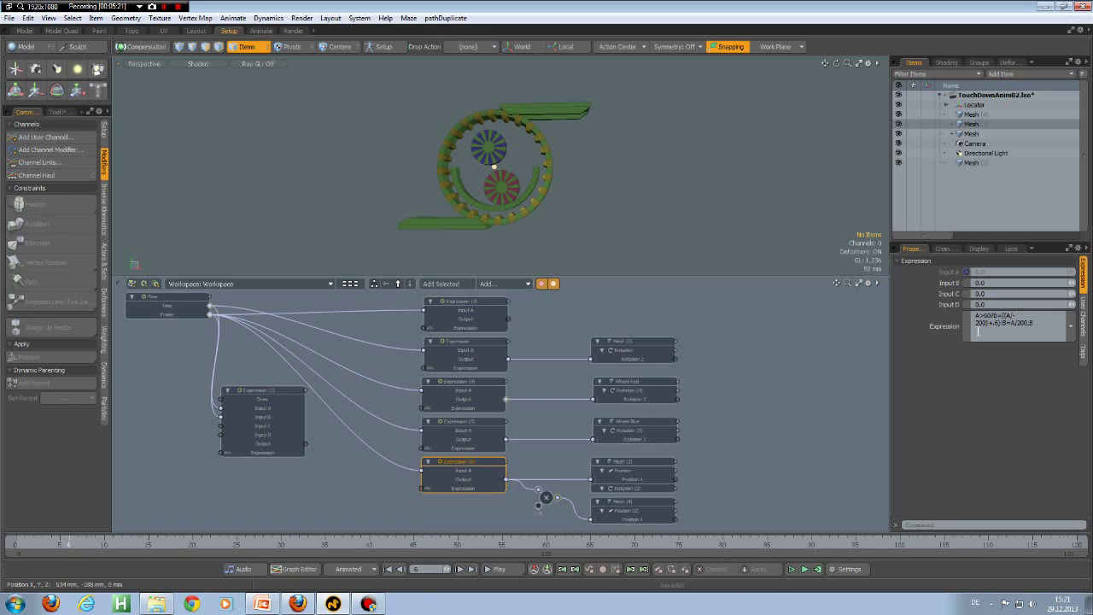
Examine the position expression's formula and channel values, and return to its properties.
{"action": "left_click", "coordinate": [989, 324]}
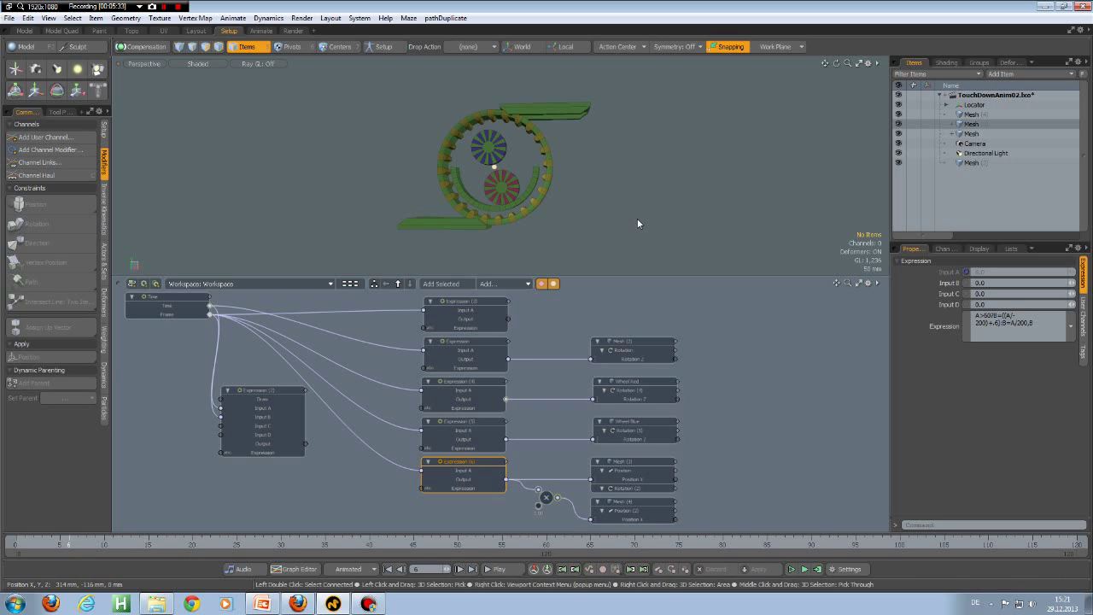
{"action": "left_click", "coordinate": [944, 248]}
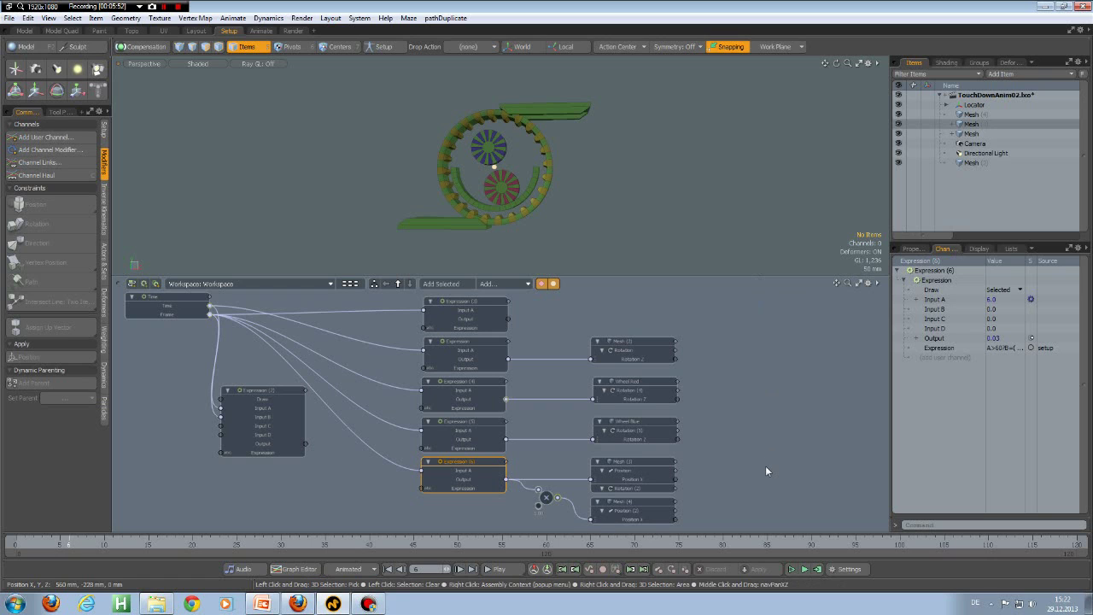
{"action": "left_click", "coordinate": [914, 250]}
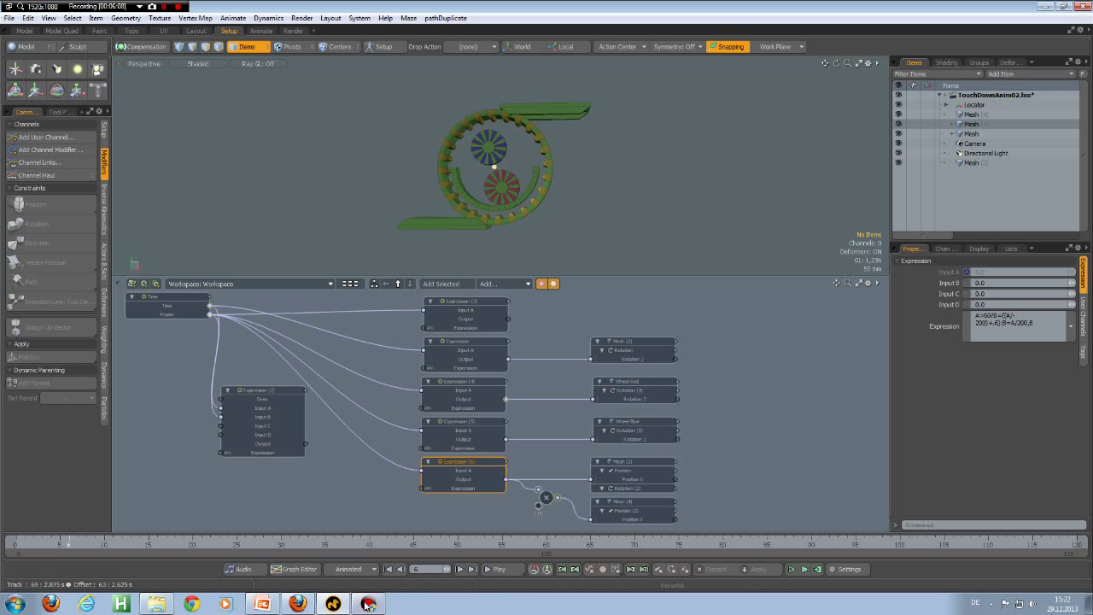
Switch to PowerPoint, present the muParser slide full screen to read the syntax rules, end the slideshow and return to modo.
{"action": "left_click", "coordinate": [270, 607]}
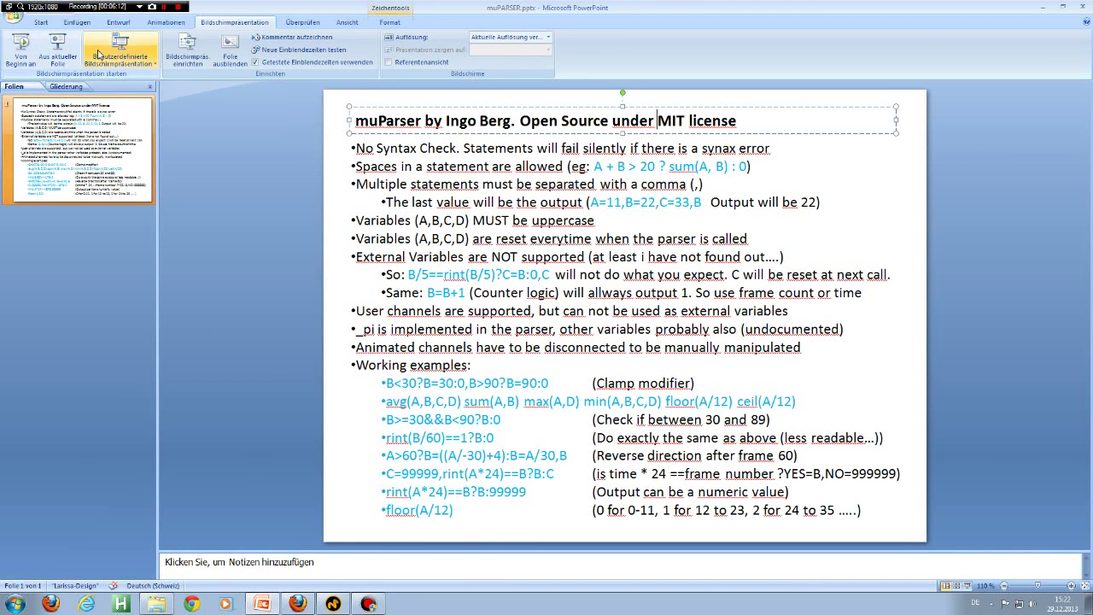
{"action": "left_click", "coordinate": [57, 49]}
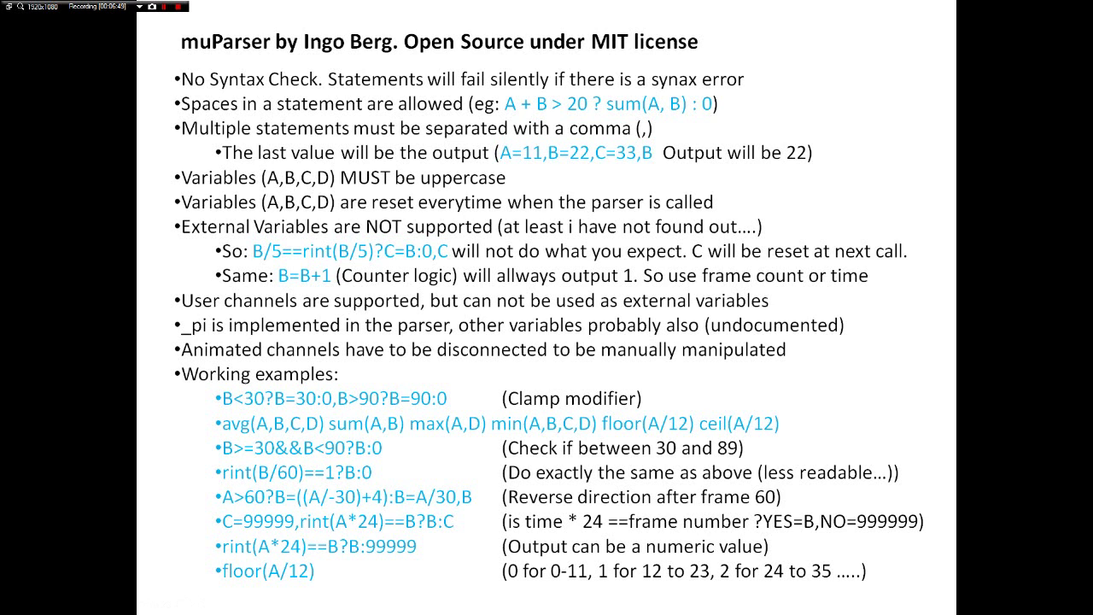
{"action": "key", "text": "Escape"}
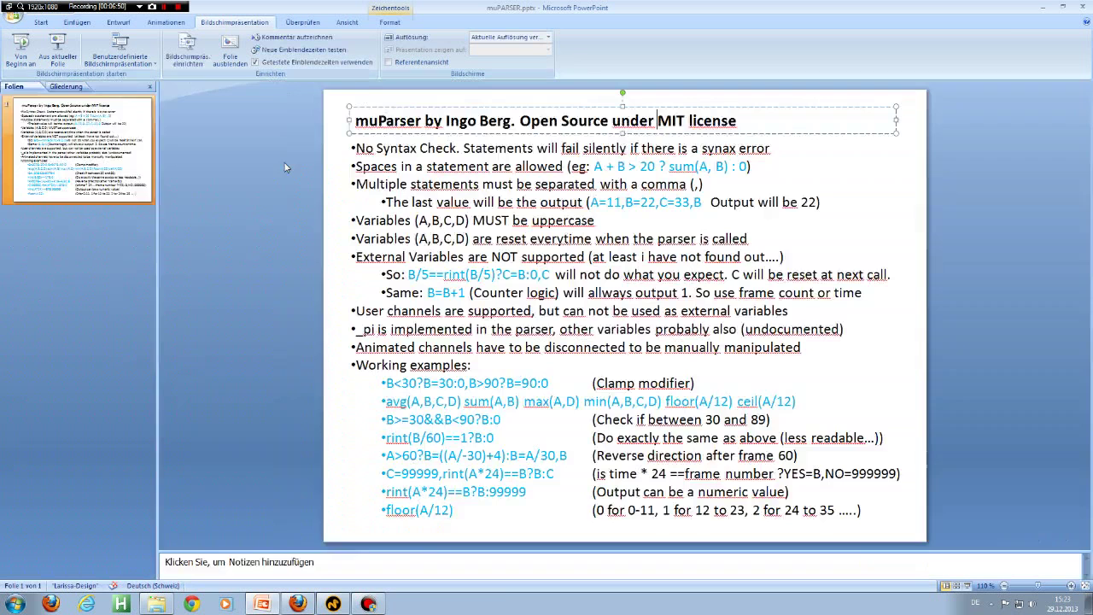
{"action": "left_click", "coordinate": [333, 603]}
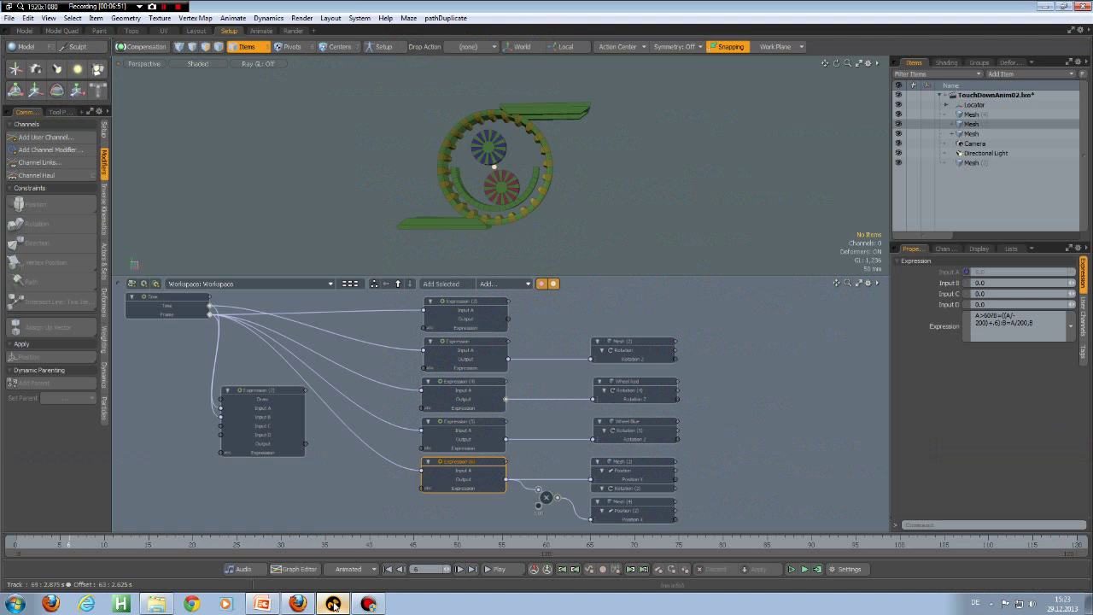
Show the test expression's (floor(A/24))*24 formula, switch to PowerPoint and present the muParser slide full screen again.
{"action": "left_click", "coordinate": [268, 389]}
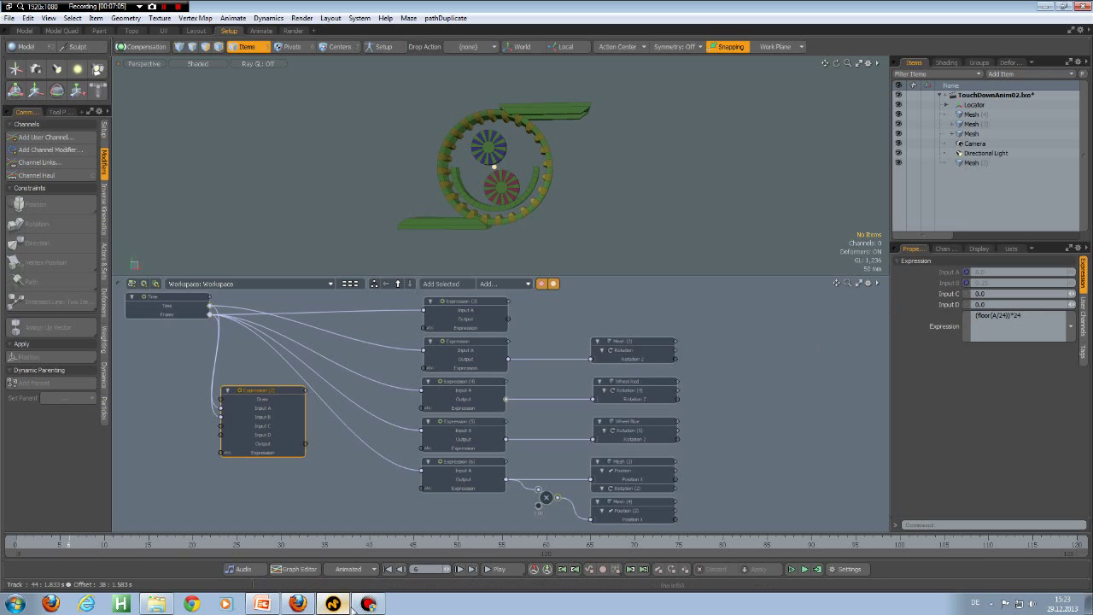
{"action": "left_click", "coordinate": [262, 604]}
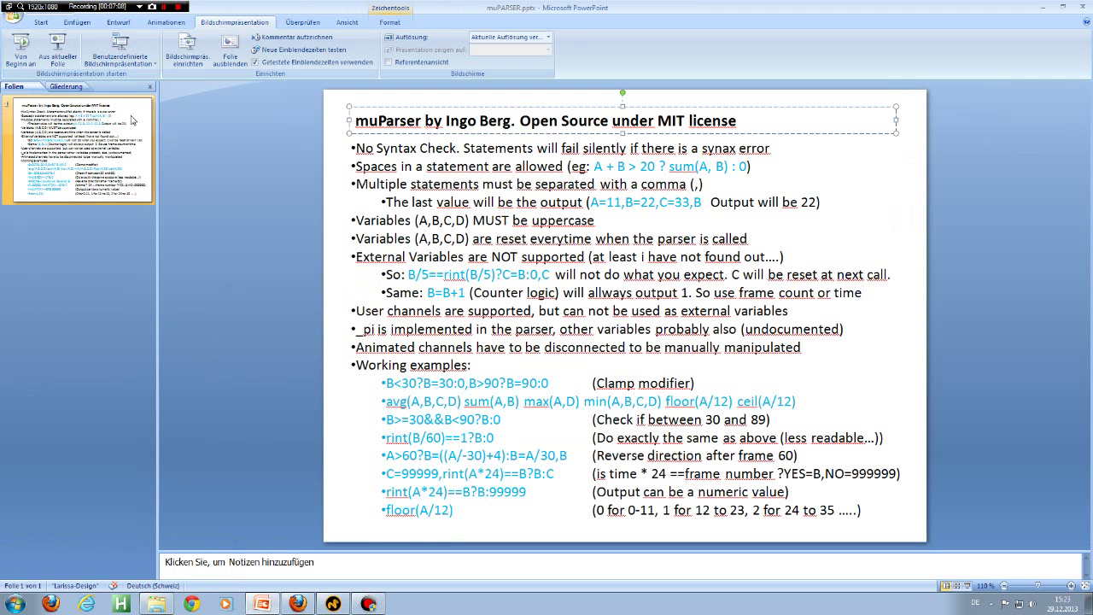
{"action": "left_click", "coordinate": [60, 51]}
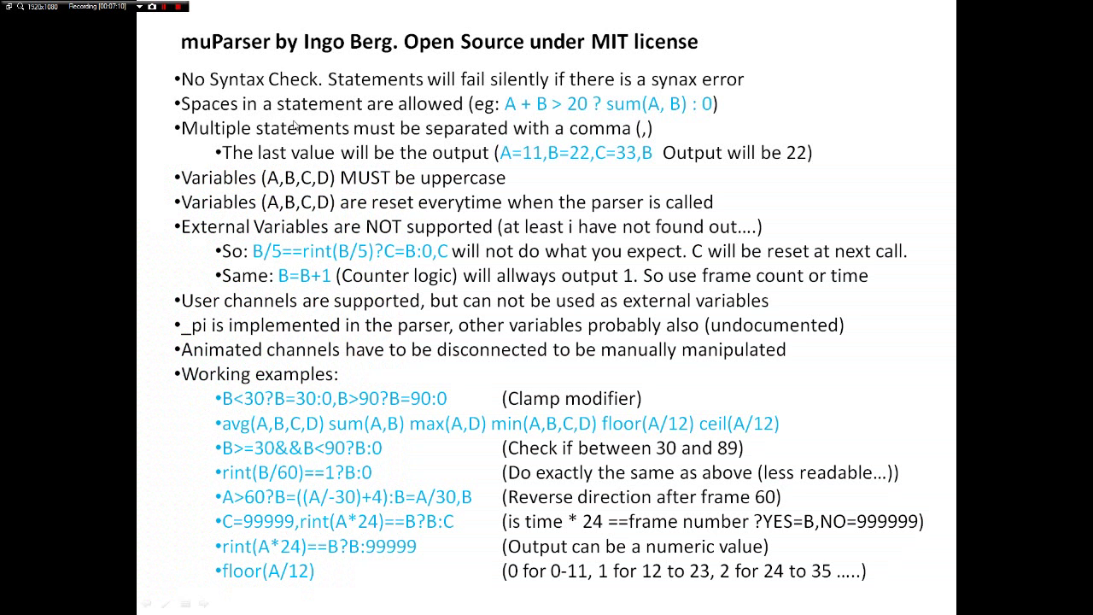